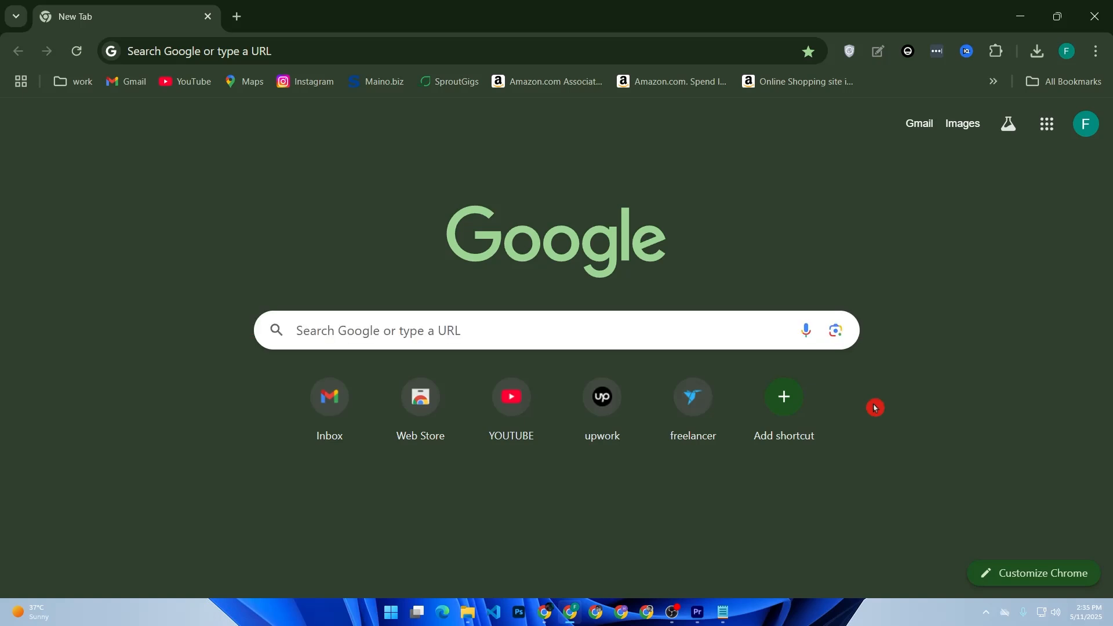
Search Google for mailchimp and open the official Mailchimp website.
click(554, 326)
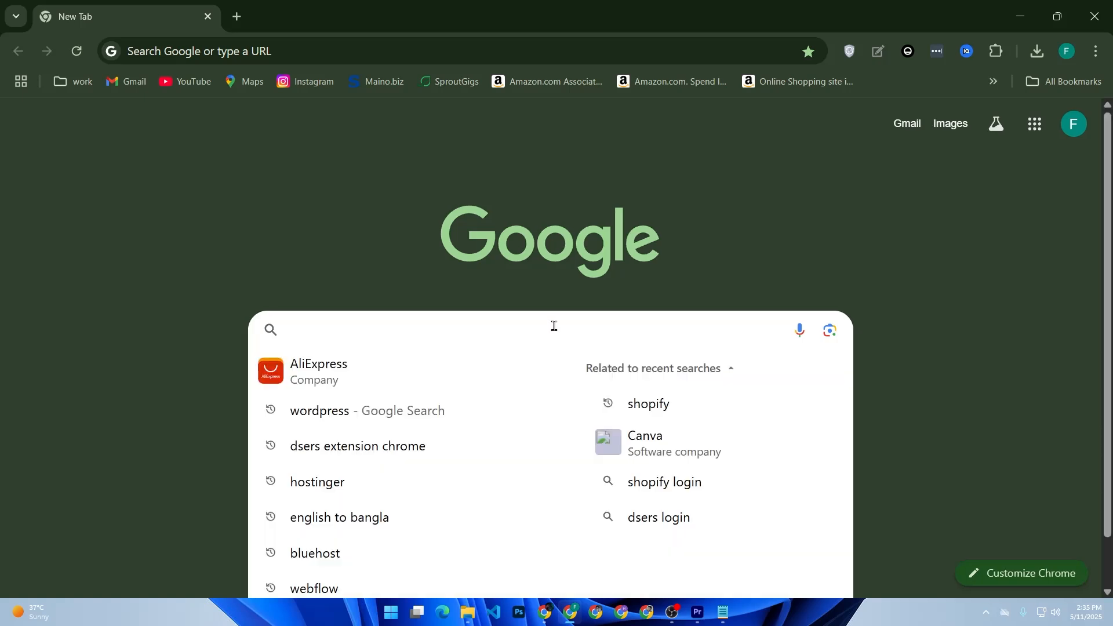
text(mail)
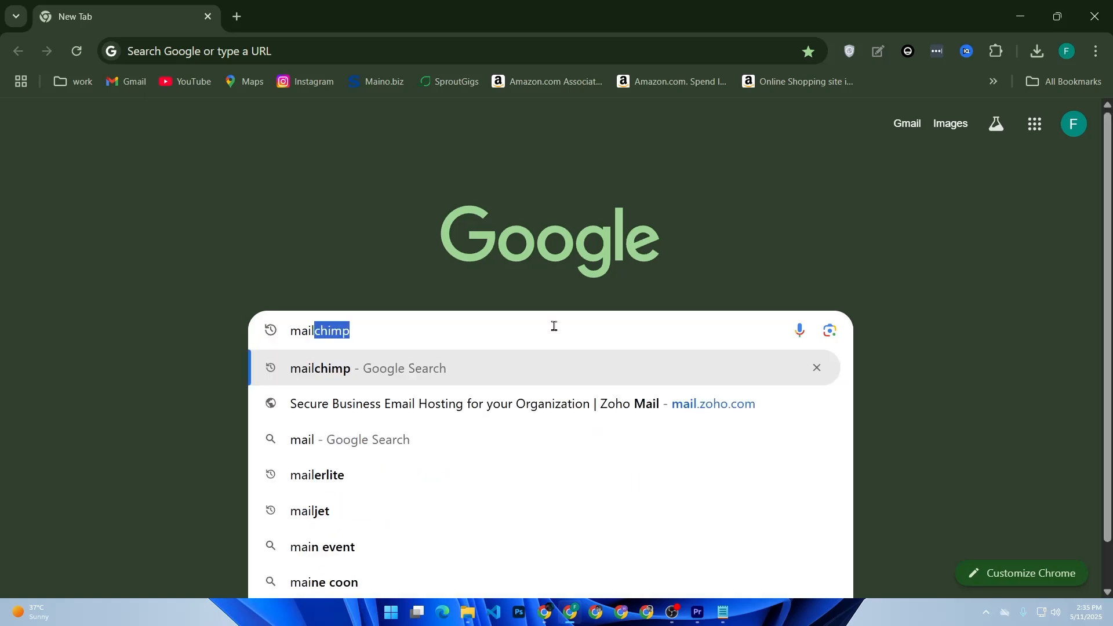
key(Return)
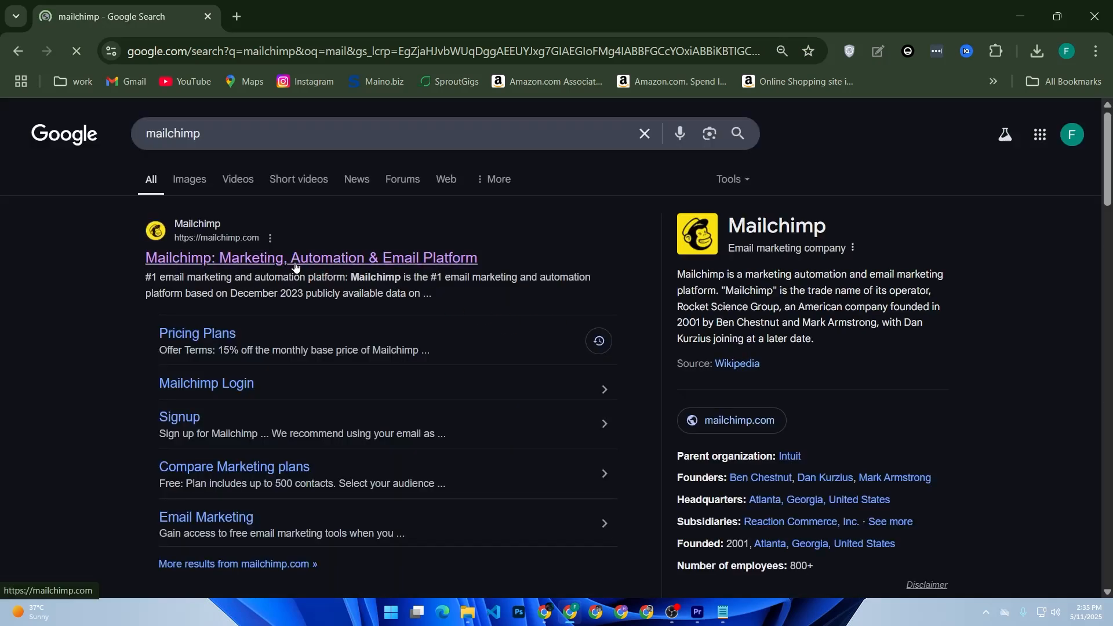
click(295, 259)
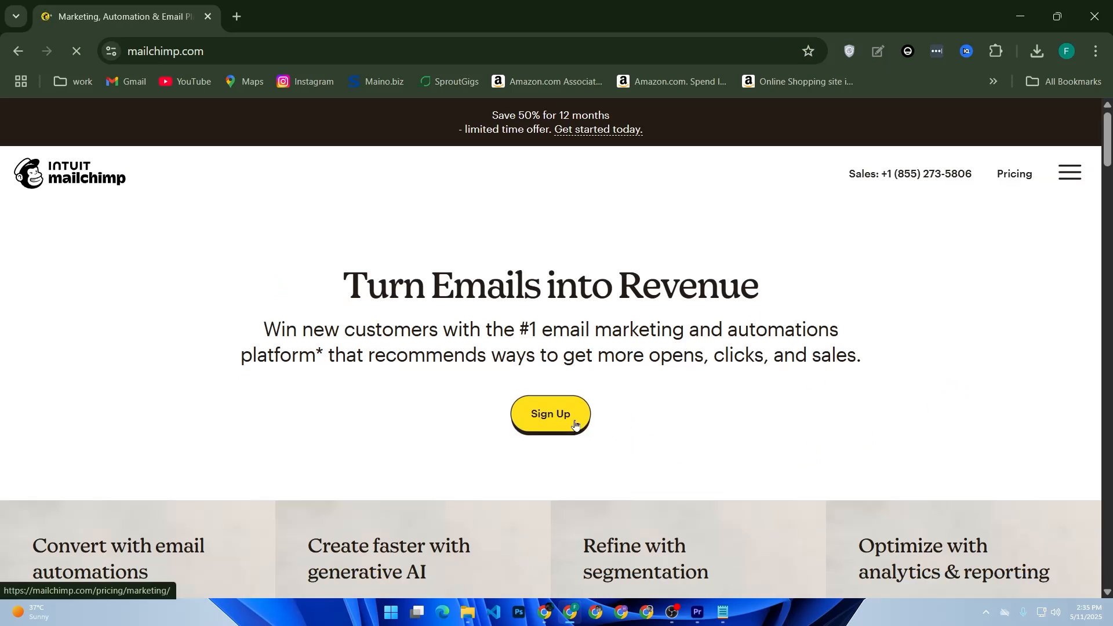
Open the marketing pricing page, look over the Standard and Premium plans, and return to the Mailchimp home page.
click(575, 424)
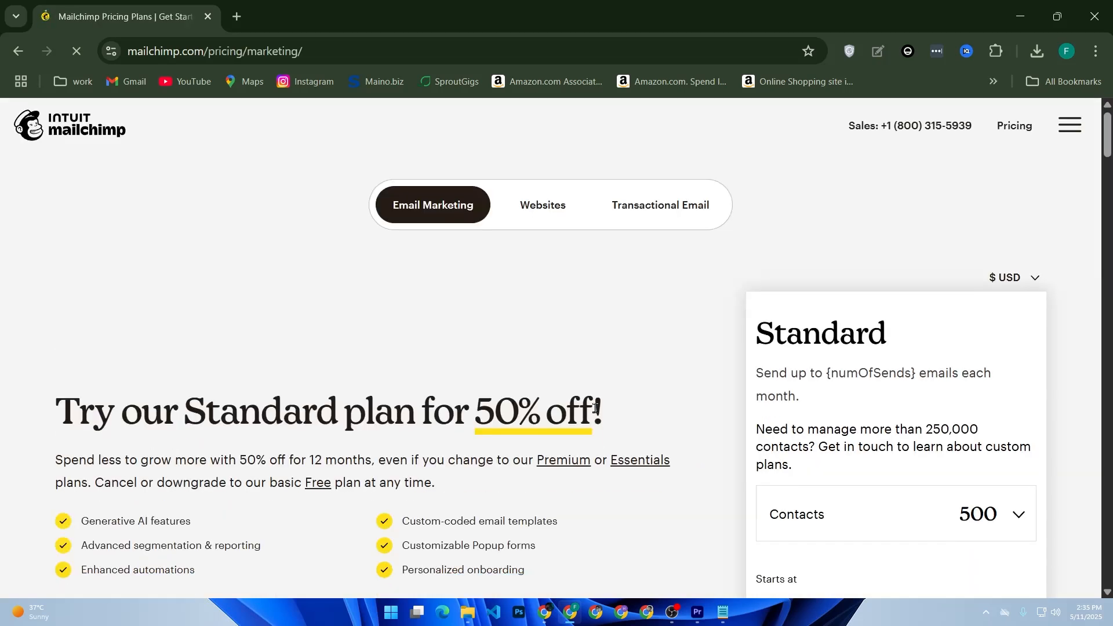
scroll(626, 420, down, 1)
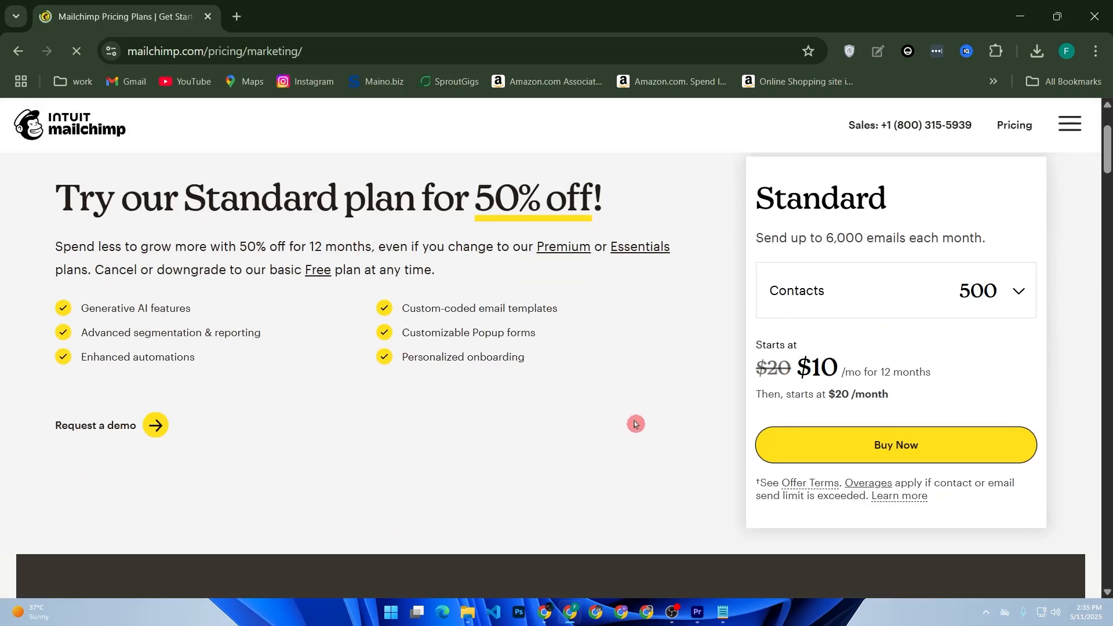
scroll(629, 423, down, 3)
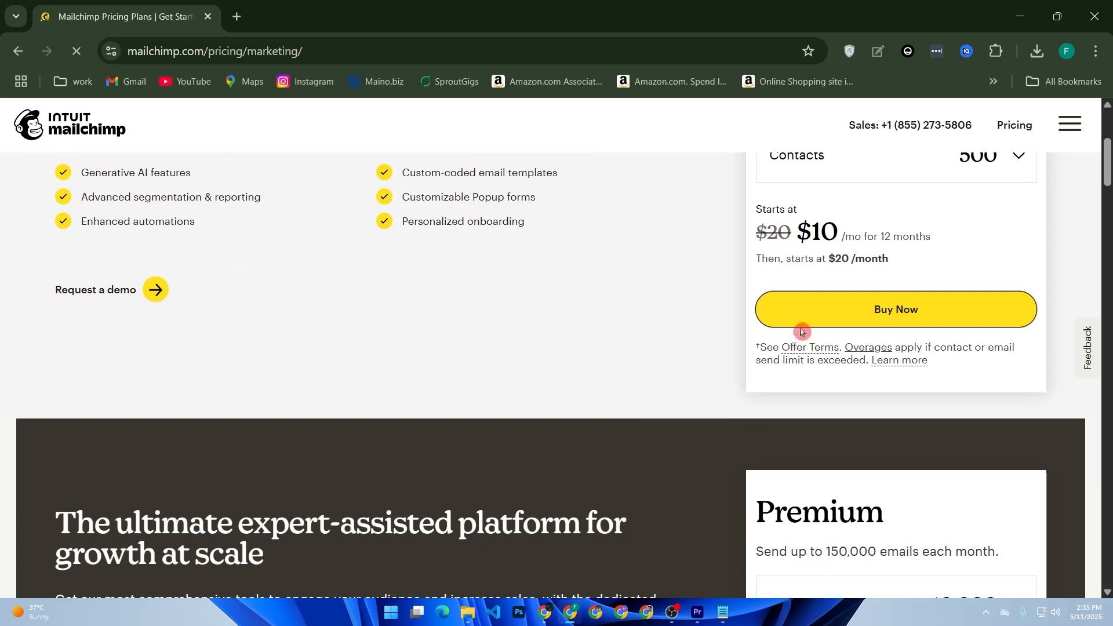
click(1057, 128)
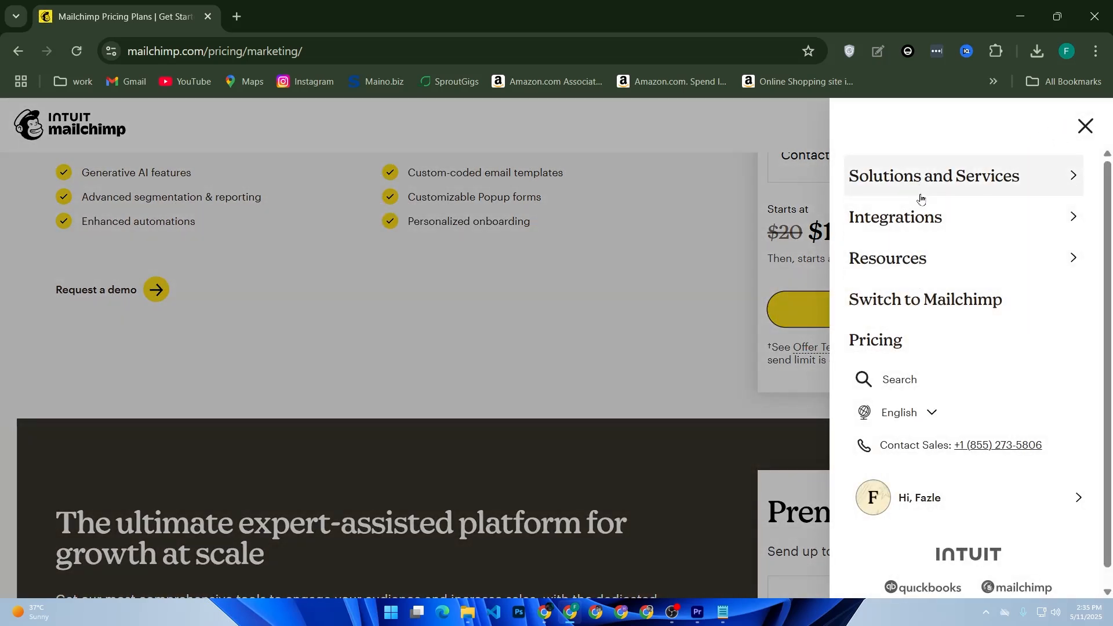
click(412, 277)
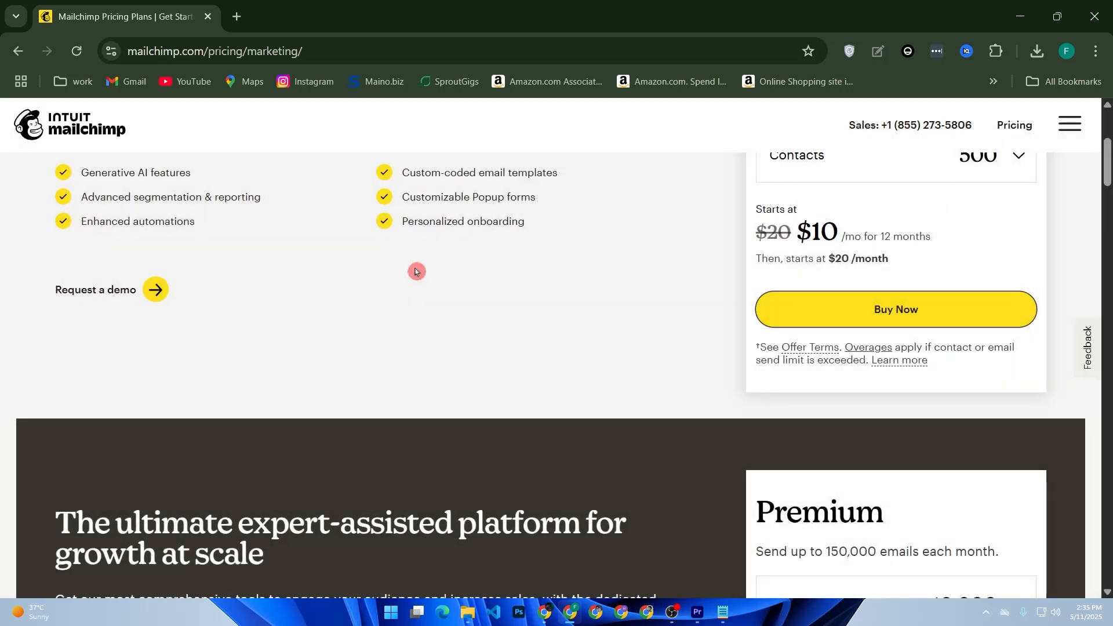
scroll(348, 261, up, 5)
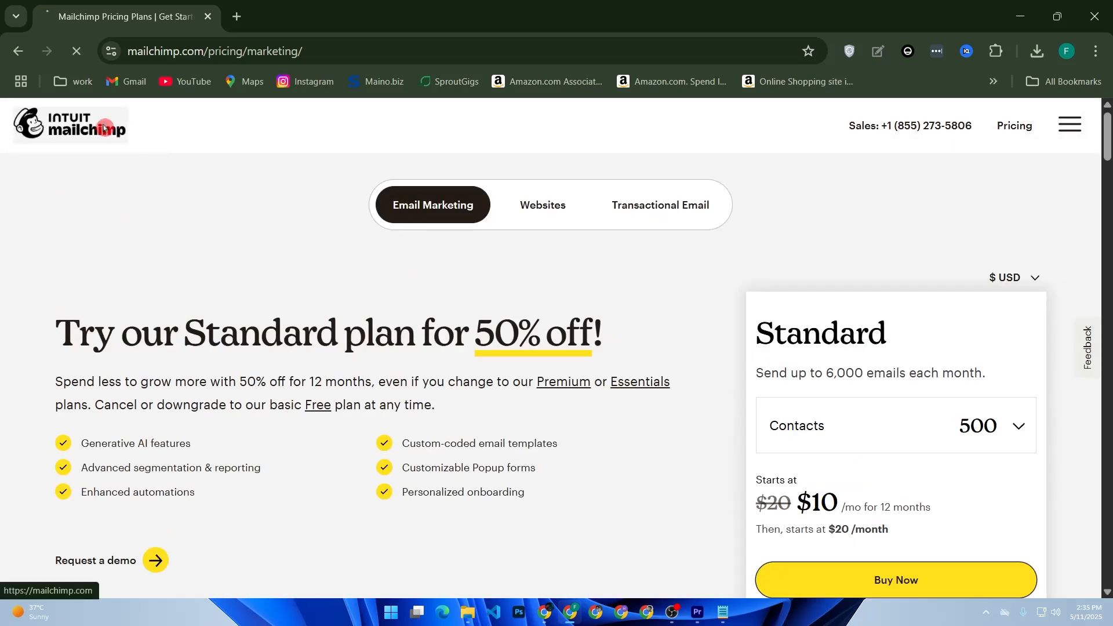
click(110, 127)
Go from the Mailchimp home page into the signed-in account and open its campaigns list.
scroll(421, 249, down, 5)
scroll(646, 261, up, 2)
click(1070, 125)
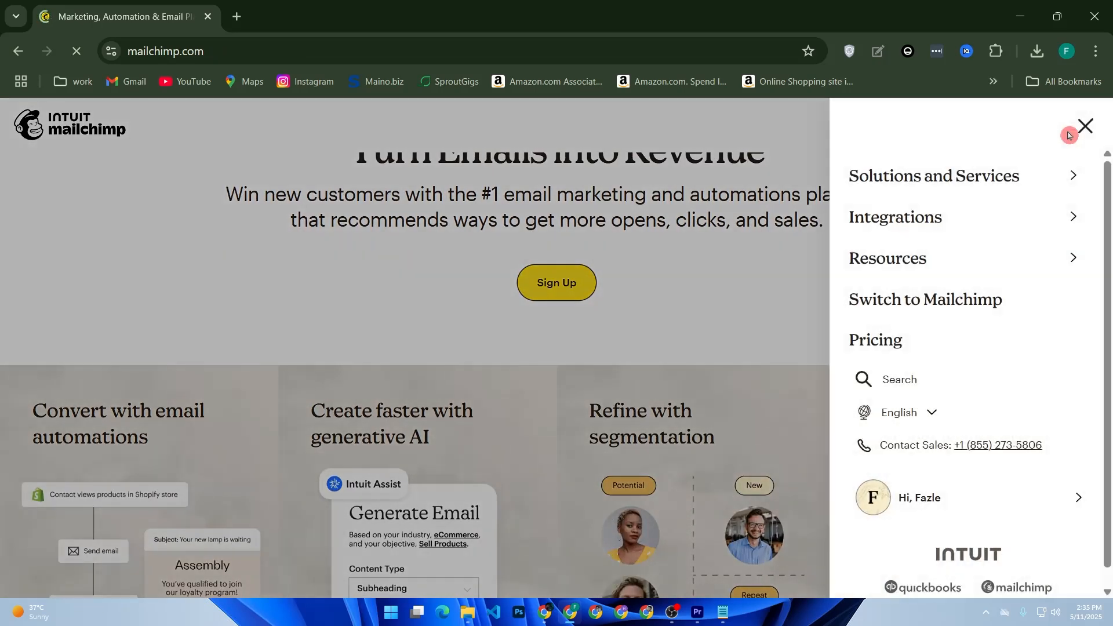
click(935, 497)
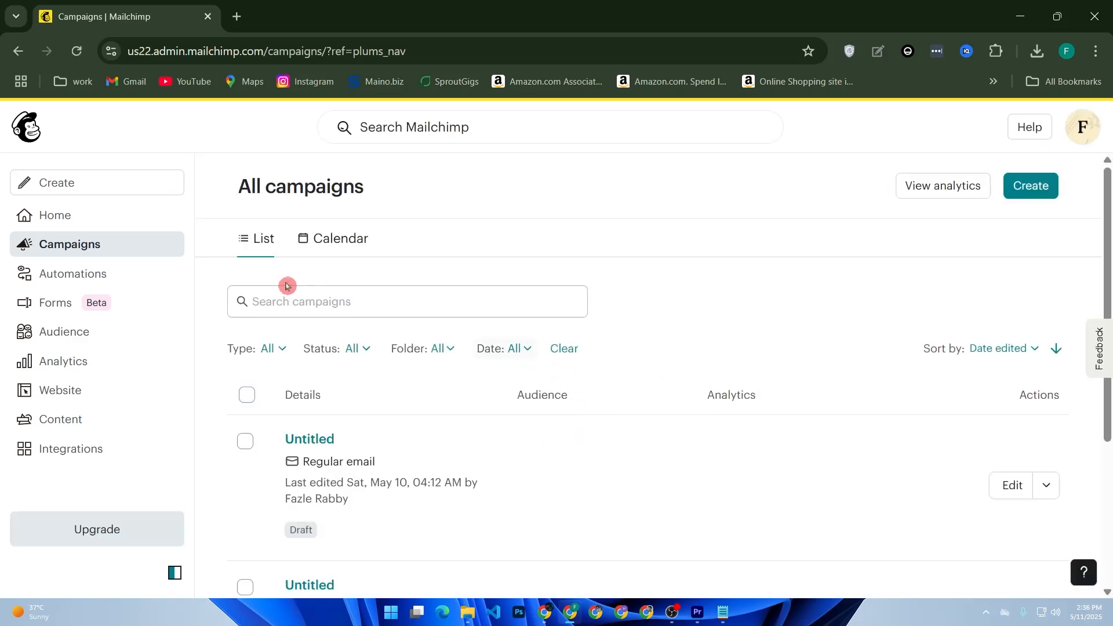
Create a regular email campaign and choose to design the email from scratch.
click(1028, 187)
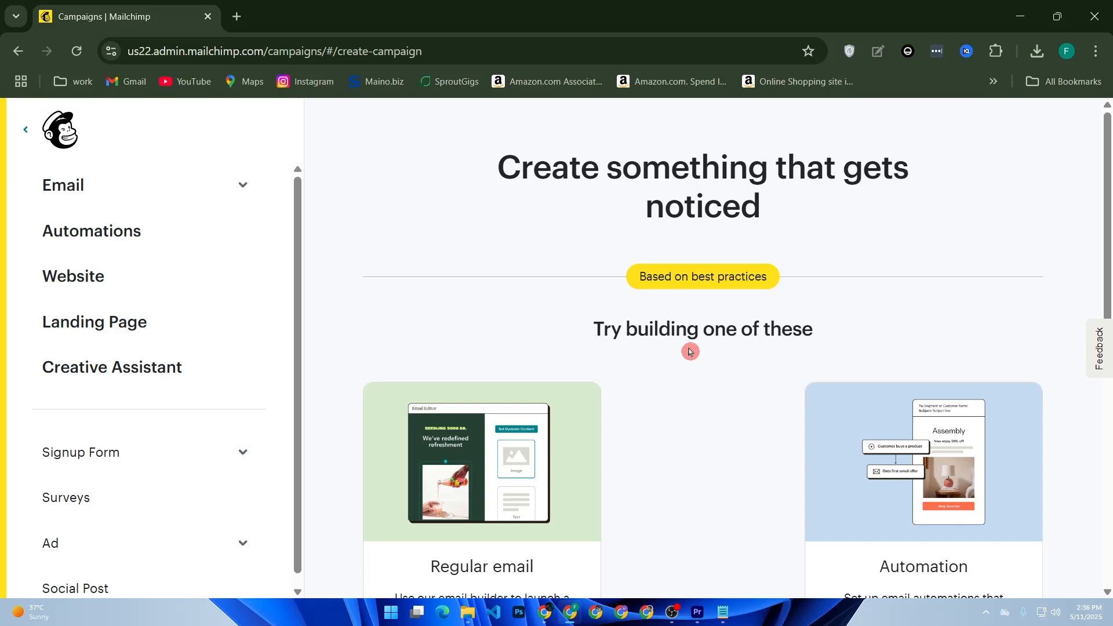
scroll(684, 355, down, 2)
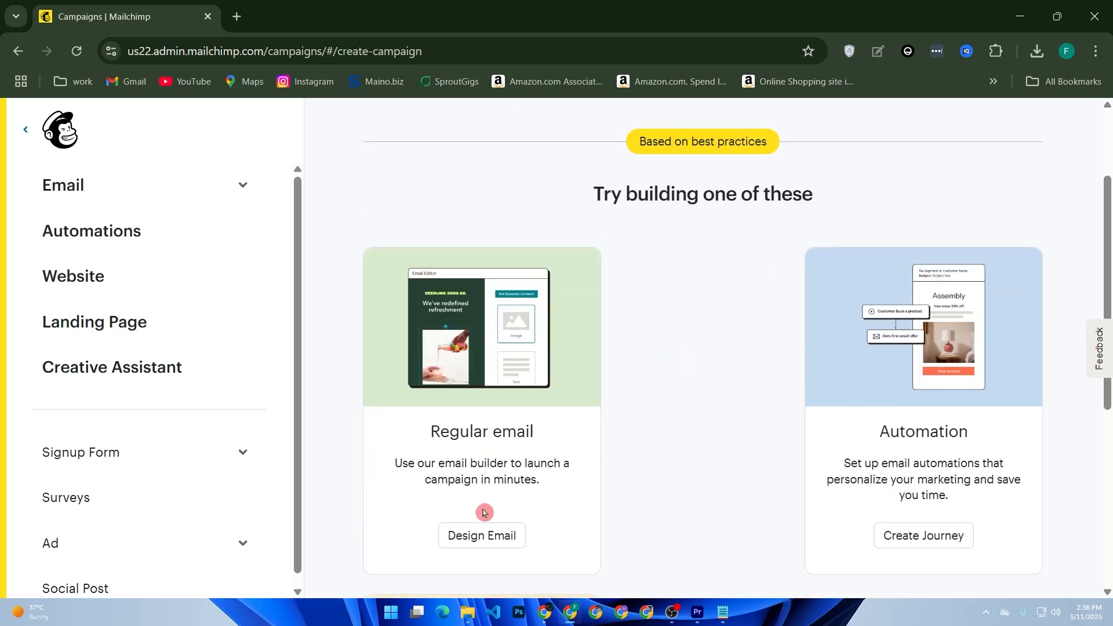
click(502, 550)
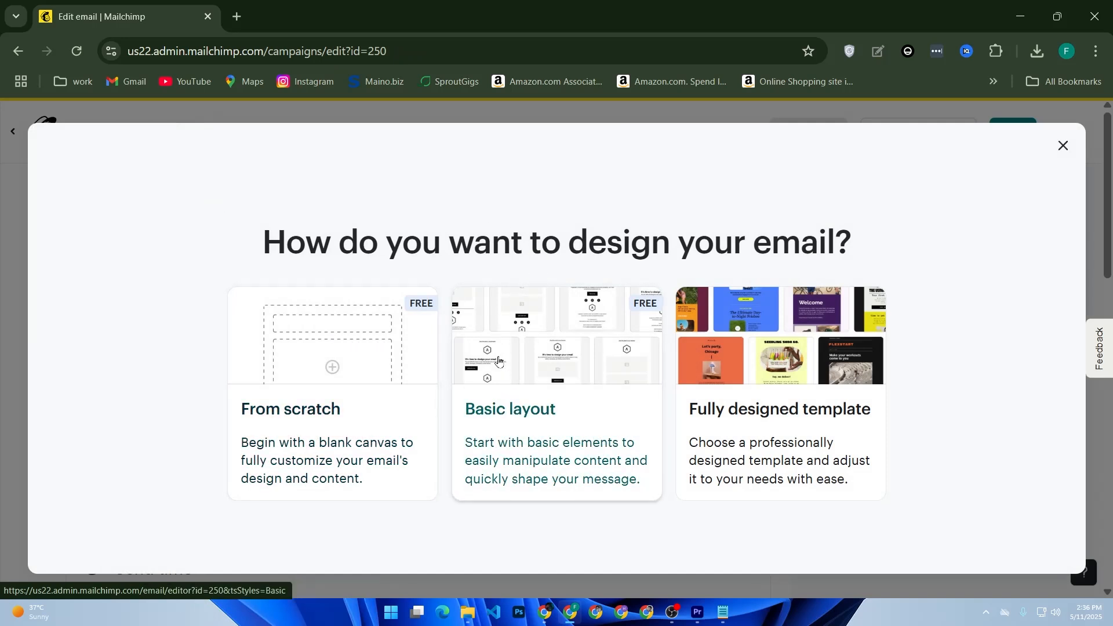
click(335, 406)
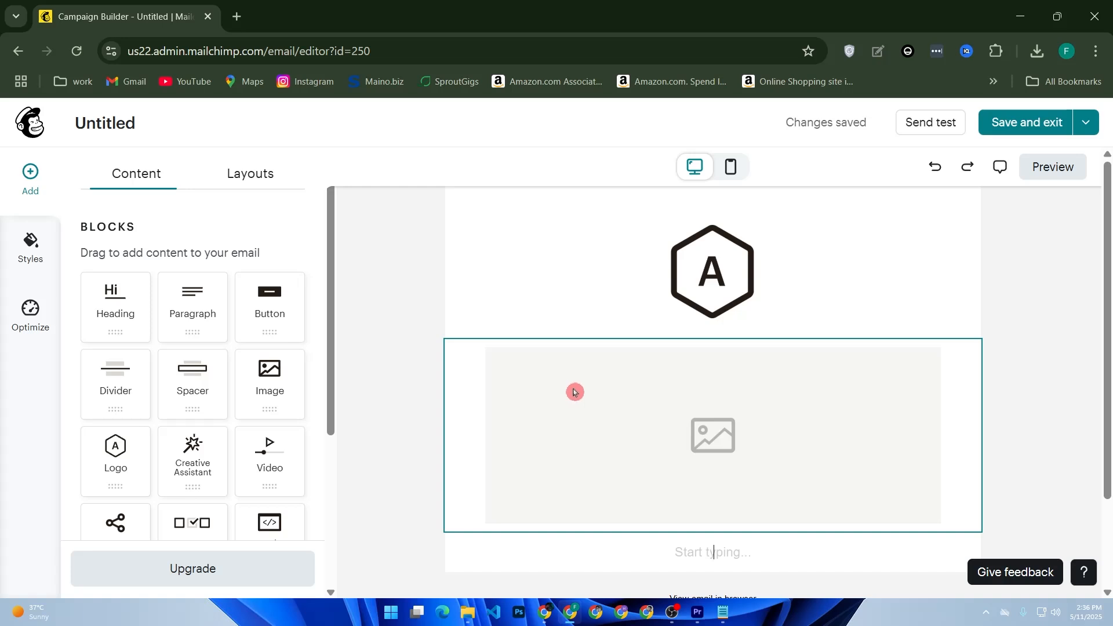
Enter "New Arrivals Just For You!" in the empty text block below the image placeholder and dismiss the block styles tip.
scroll(574, 393, down, 2)
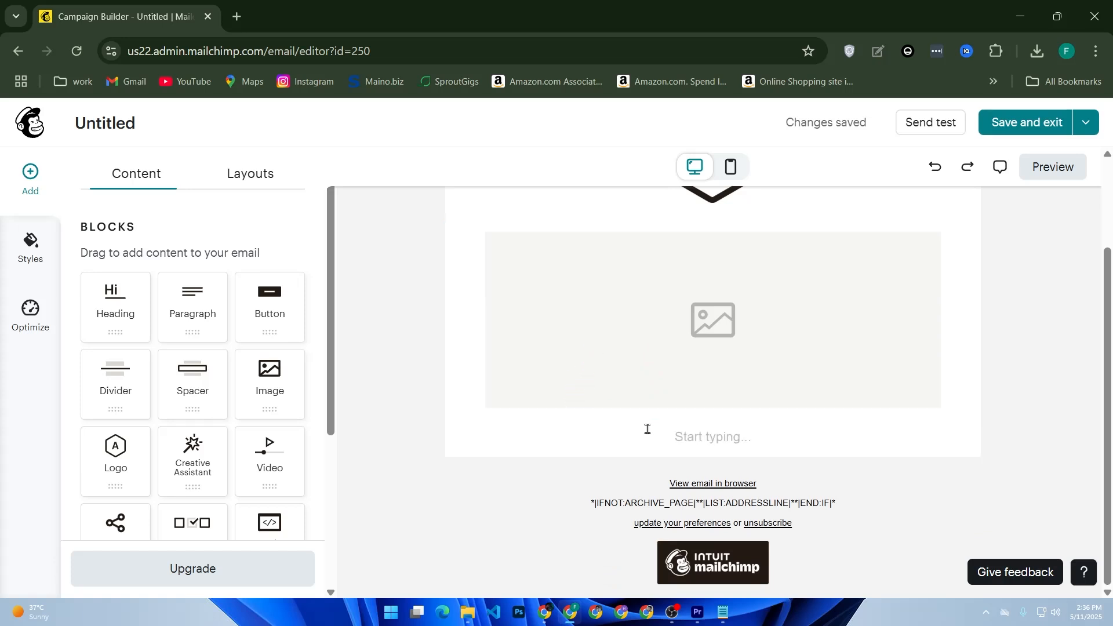
click(690, 442)
text(N)
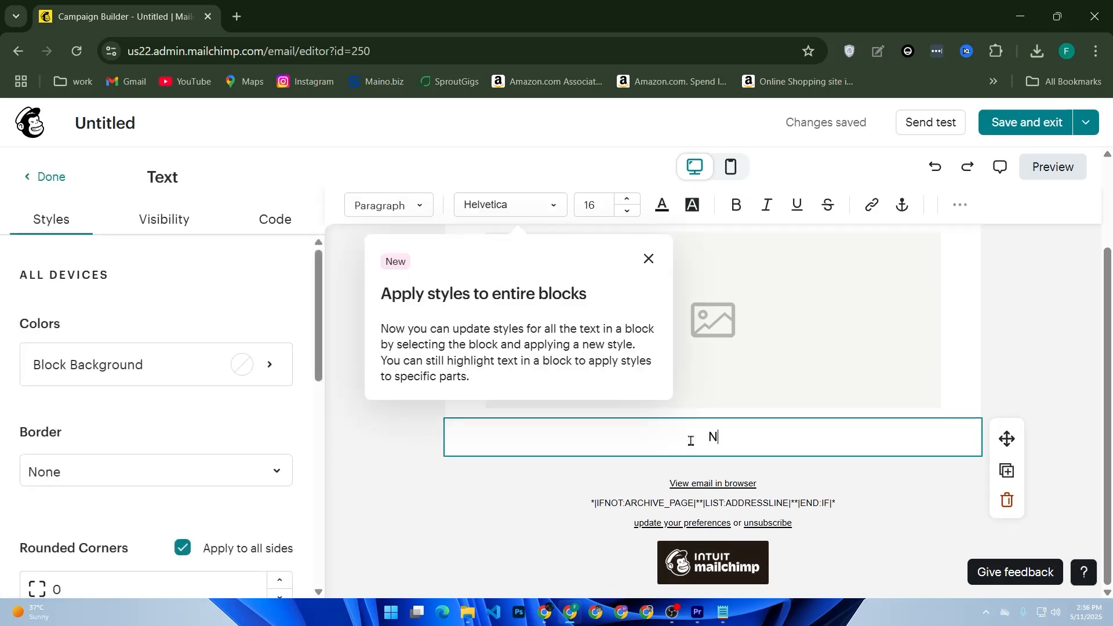
text(ew A)
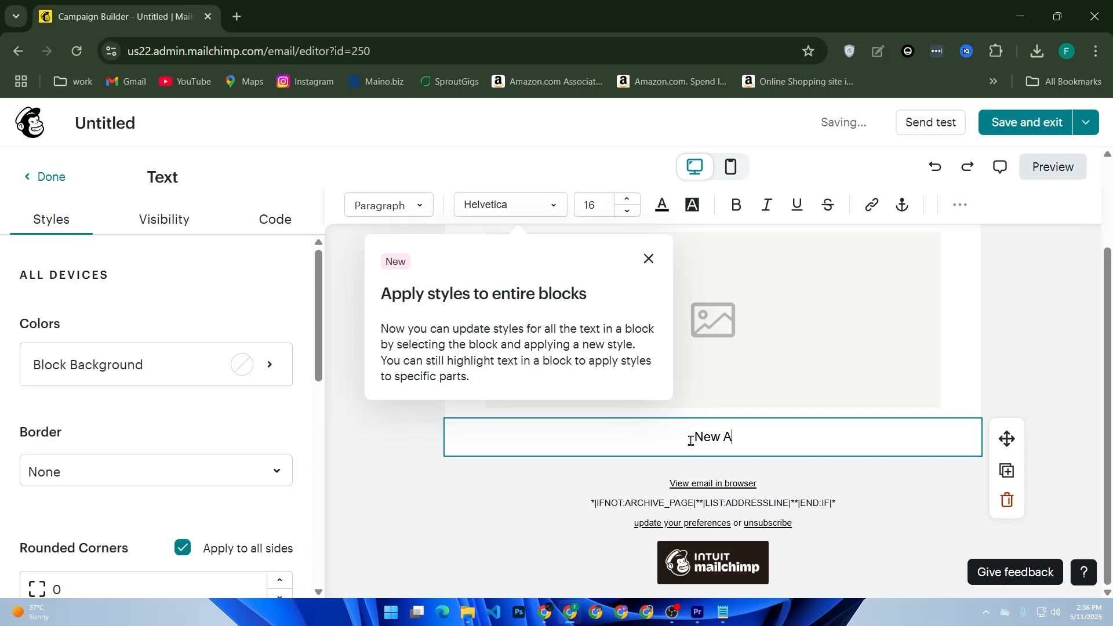
text(rrivals Just For You)
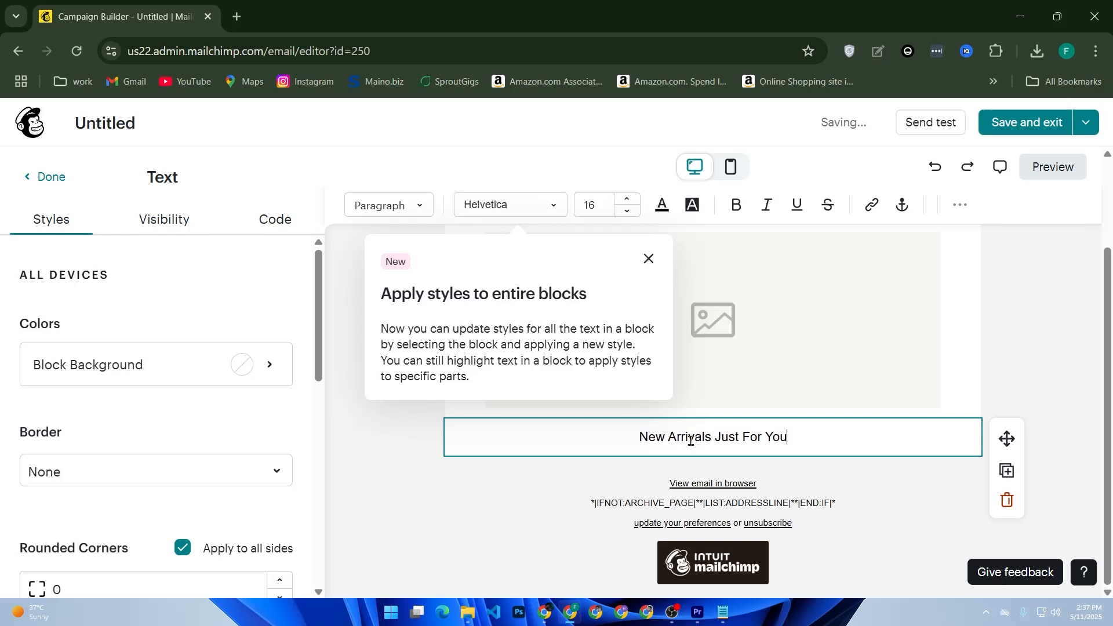
text(!)
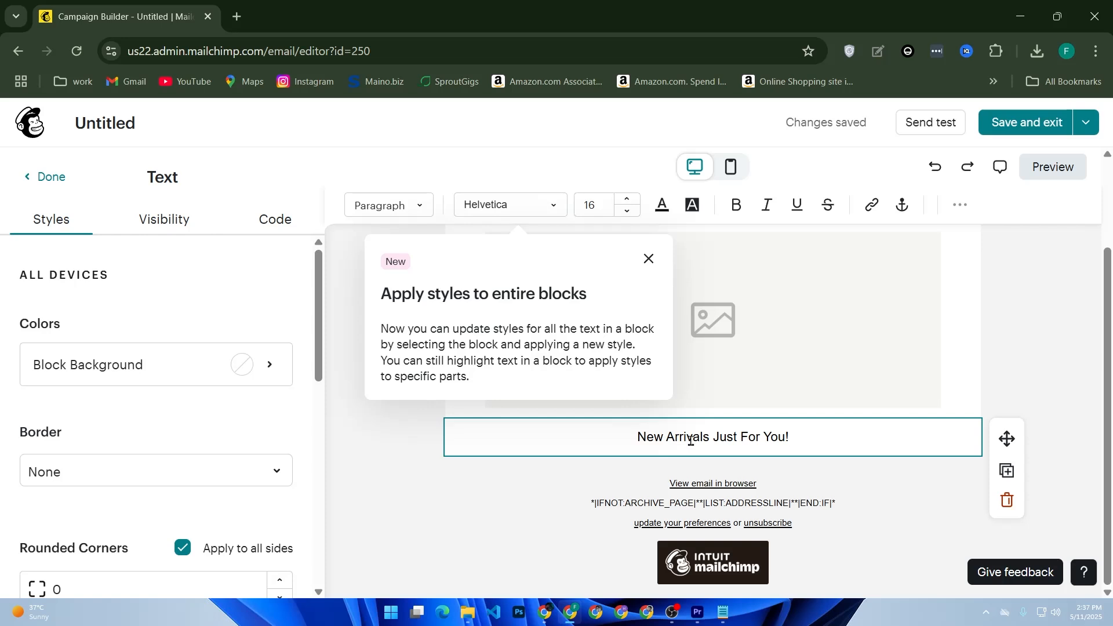
click(649, 259)
Select the email's empty image block and open Content Studio to add an image to it.
click(667, 321)
scroll(754, 345, up, 2)
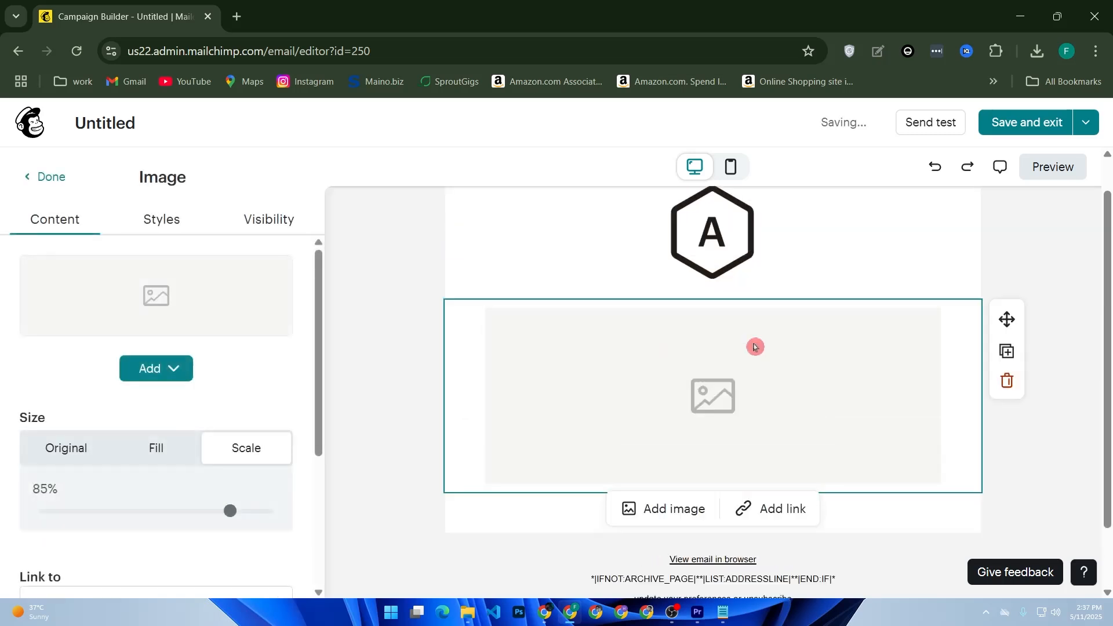
click(663, 548)
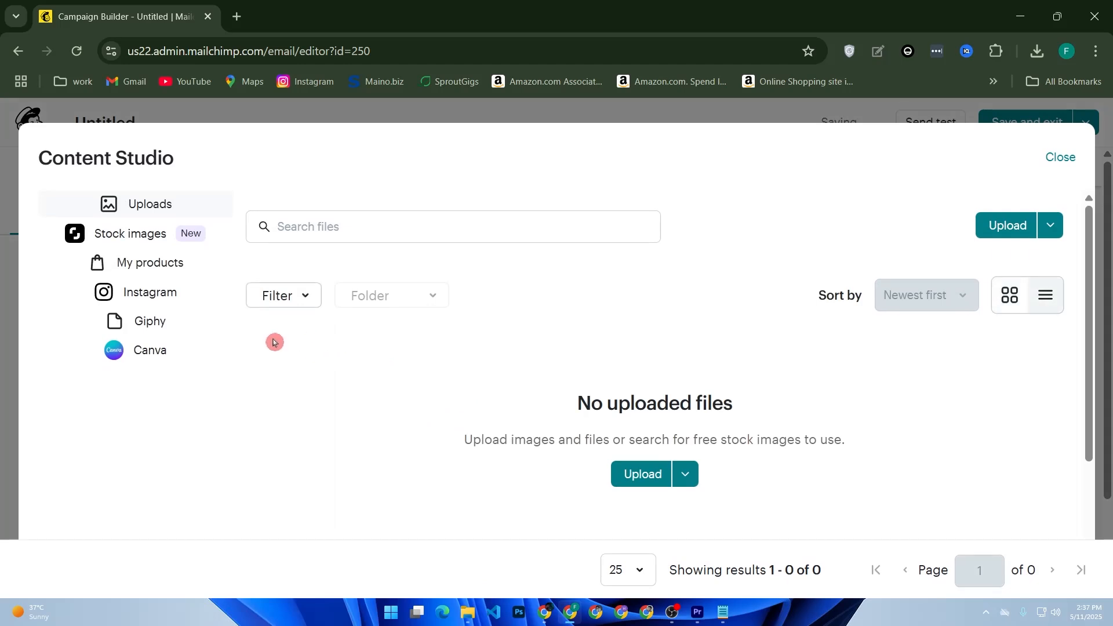
Try to upload an MP4 video file from the Downloads folder to Content Studio.
click(651, 485)
scroll(464, 386, down, 10)
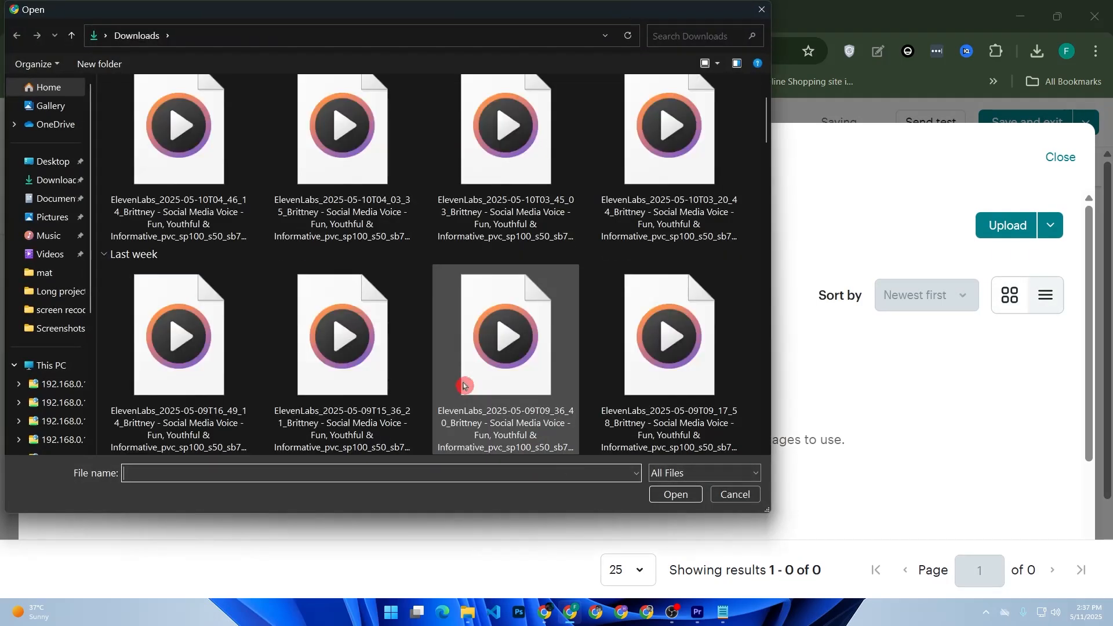
scroll(463, 386, up, 2)
scroll(464, 386, down, 6)
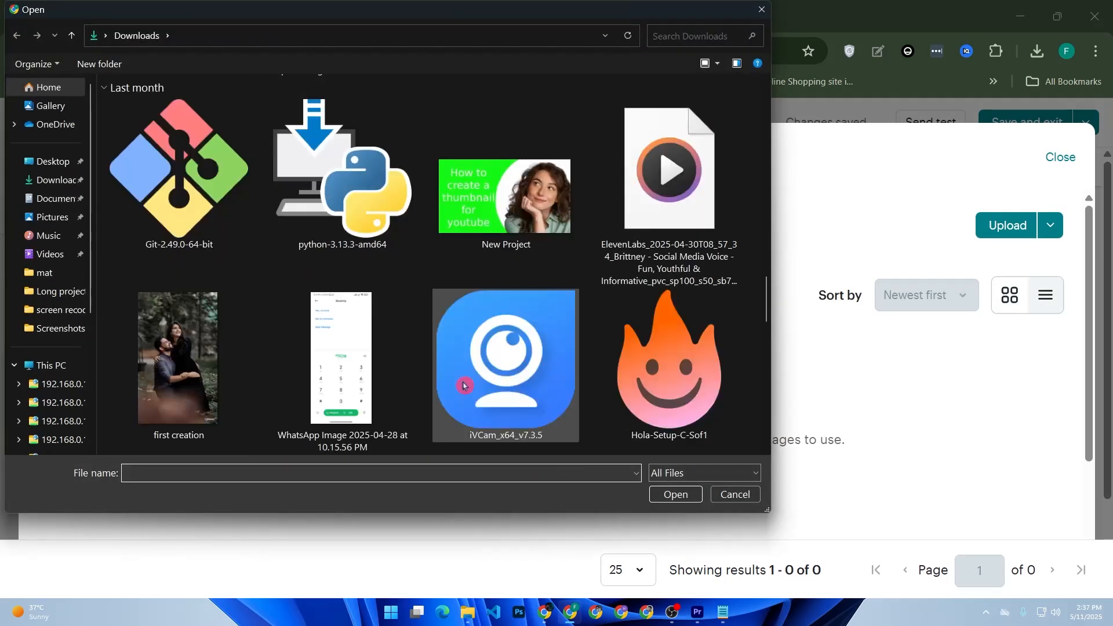
double_click(227, 336)
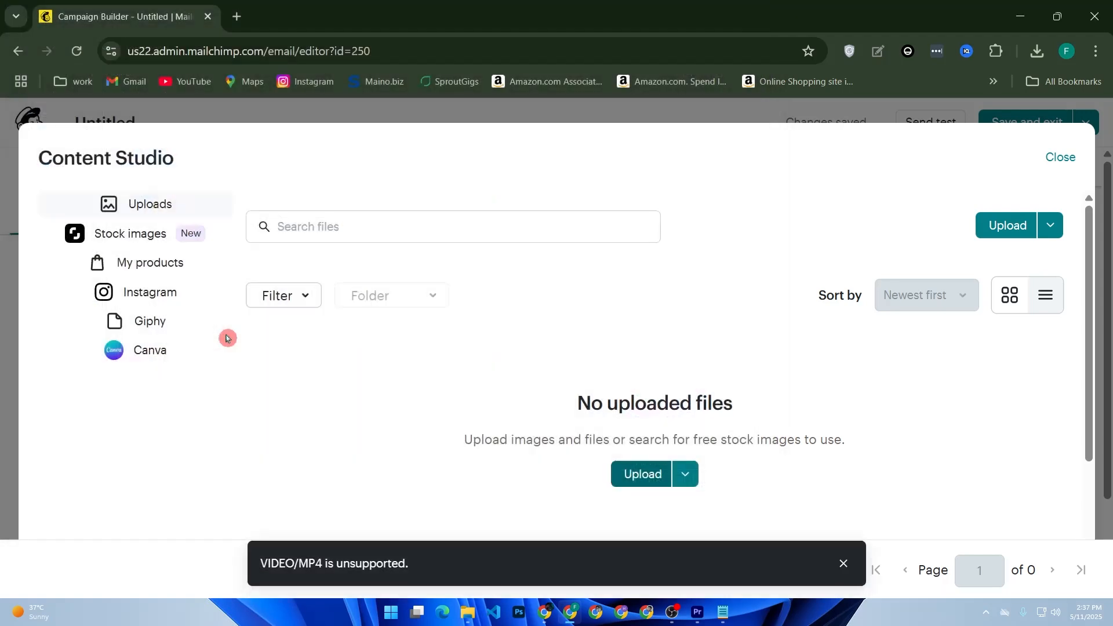
Upload waifu.png from the Downloads folder as the image block's picture and check it in the email layout.
click(616, 474)
scroll(510, 320, down, 12)
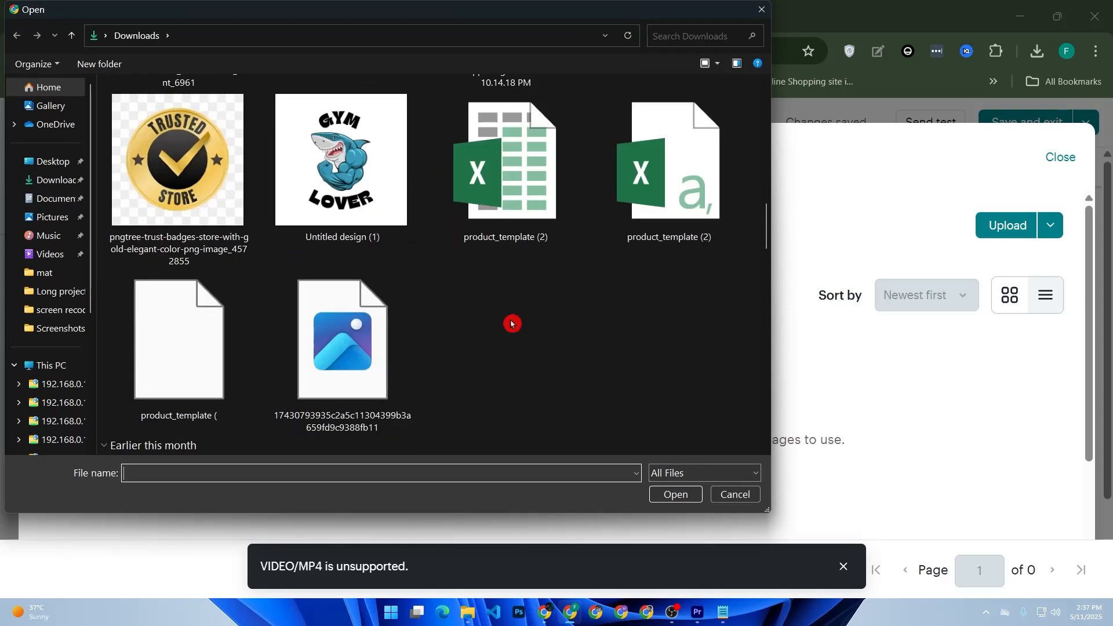
scroll(510, 325, up, 2)
scroll(442, 289, down, 6)
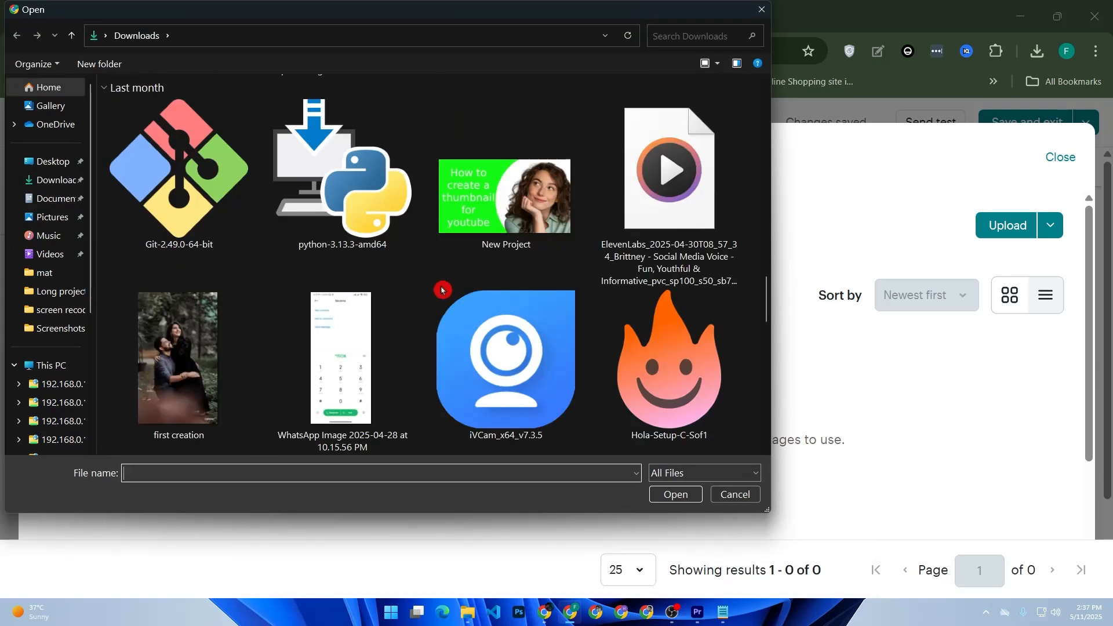
scroll(345, 340, down, 3)
double_click(177, 345)
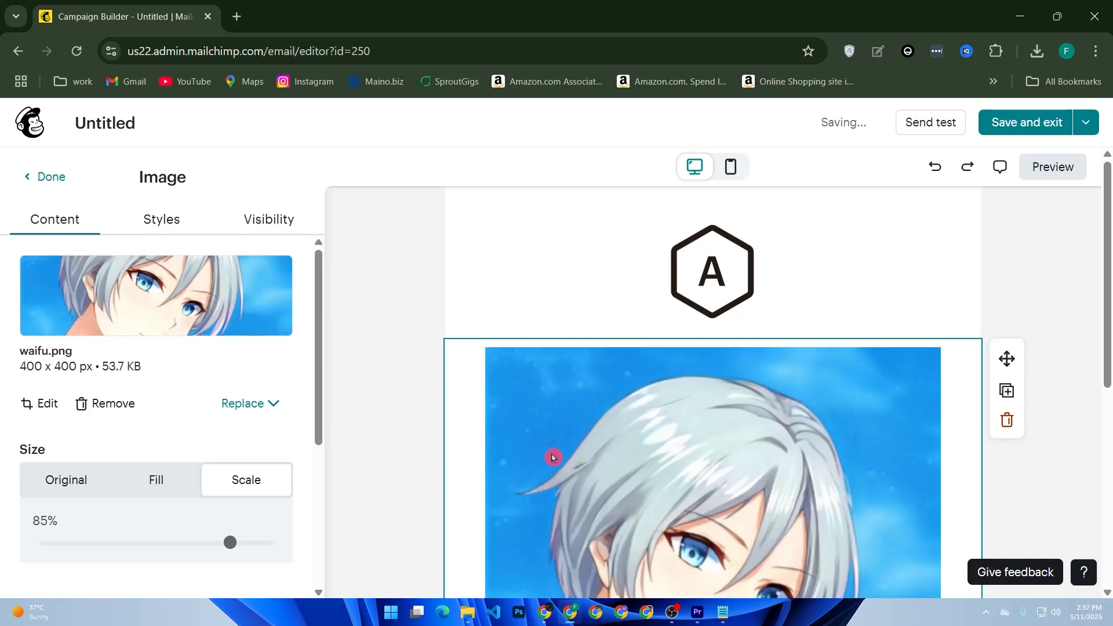
scroll(699, 451, down, 2)
scroll(698, 452, down, 2)
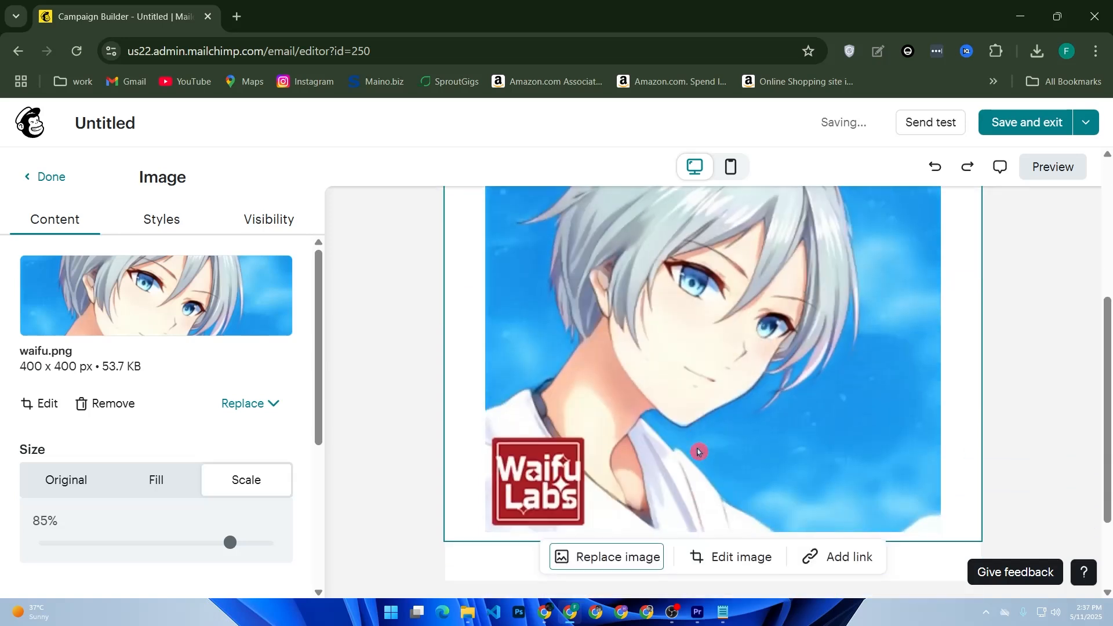
Upload the Gym Lover shark image as the logo for the header's logo block.
scroll(700, 450, up, 4)
click(737, 280)
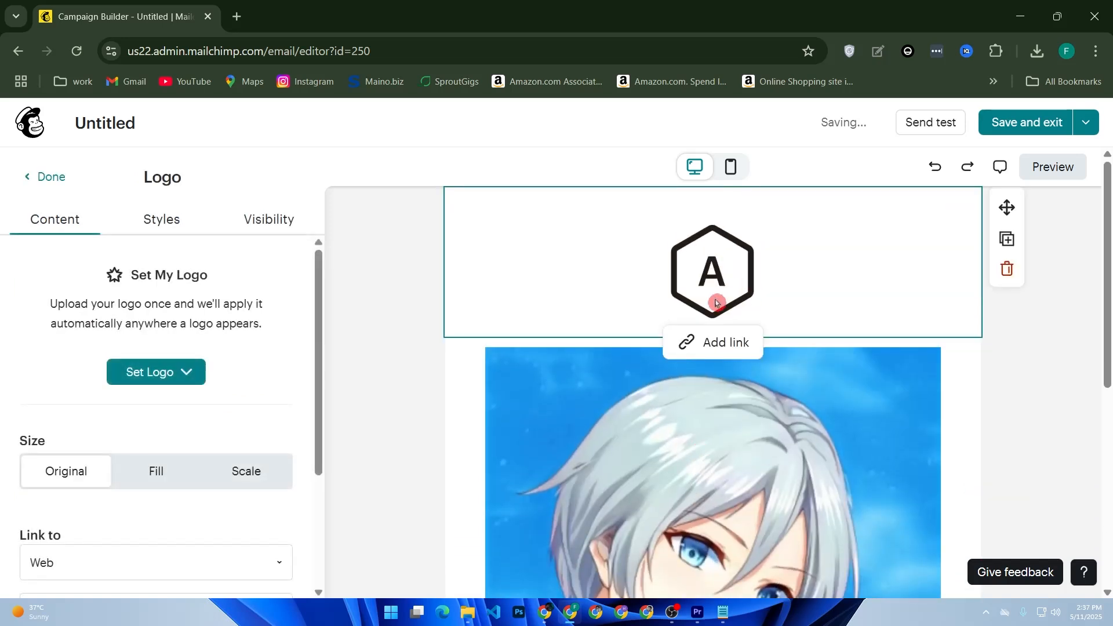
click(139, 373)
click(142, 410)
double_click(469, 328)
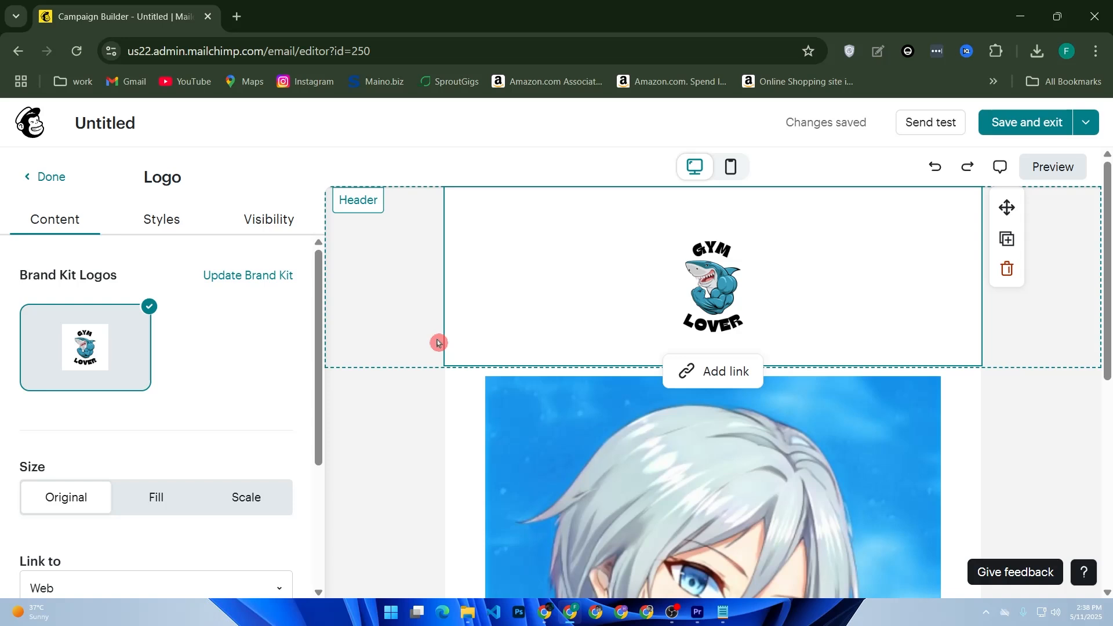
Close the logo settings and add a button block directly below the "New Arrivals Just For You!" text.
scroll(438, 343, down, 8)
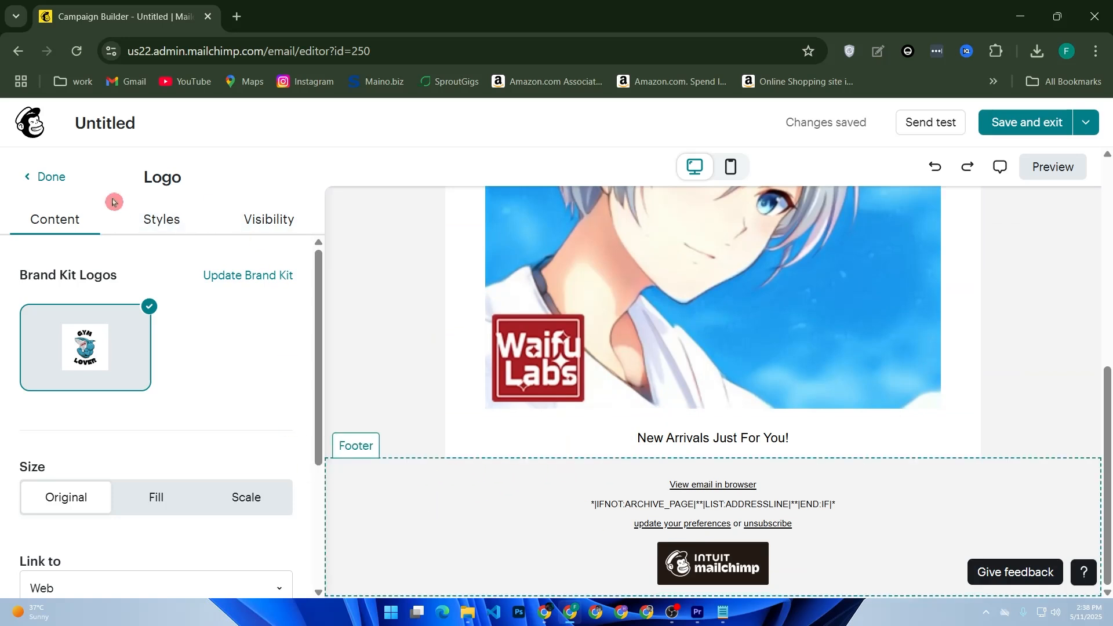
click(51, 177)
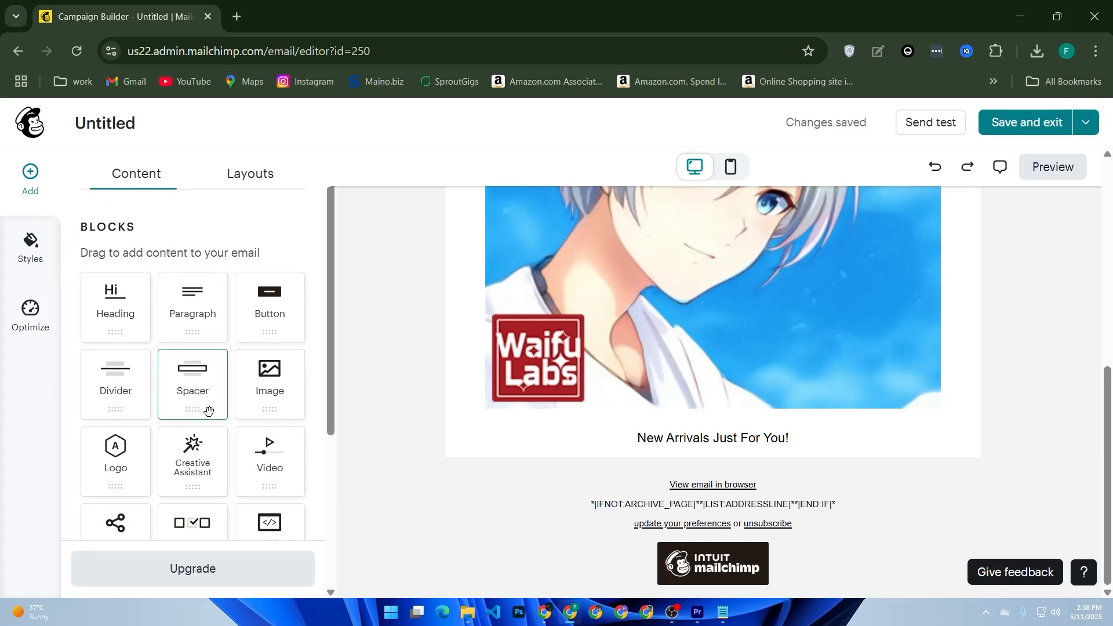
scroll(146, 417, down, 4)
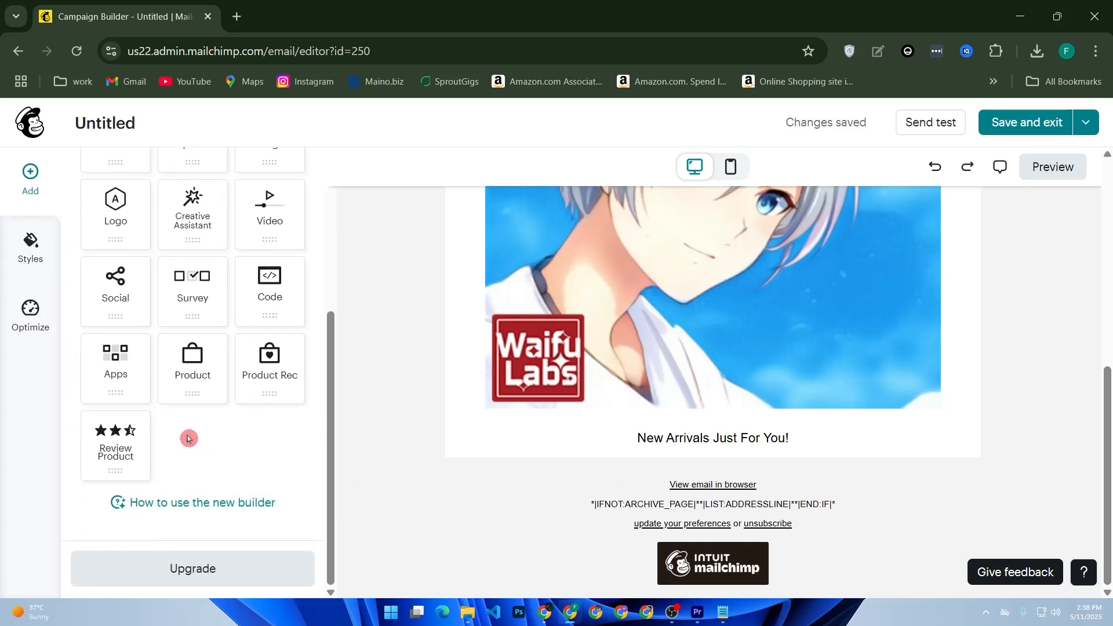
scroll(244, 328, up, 2)
scroll(248, 330, up, 2)
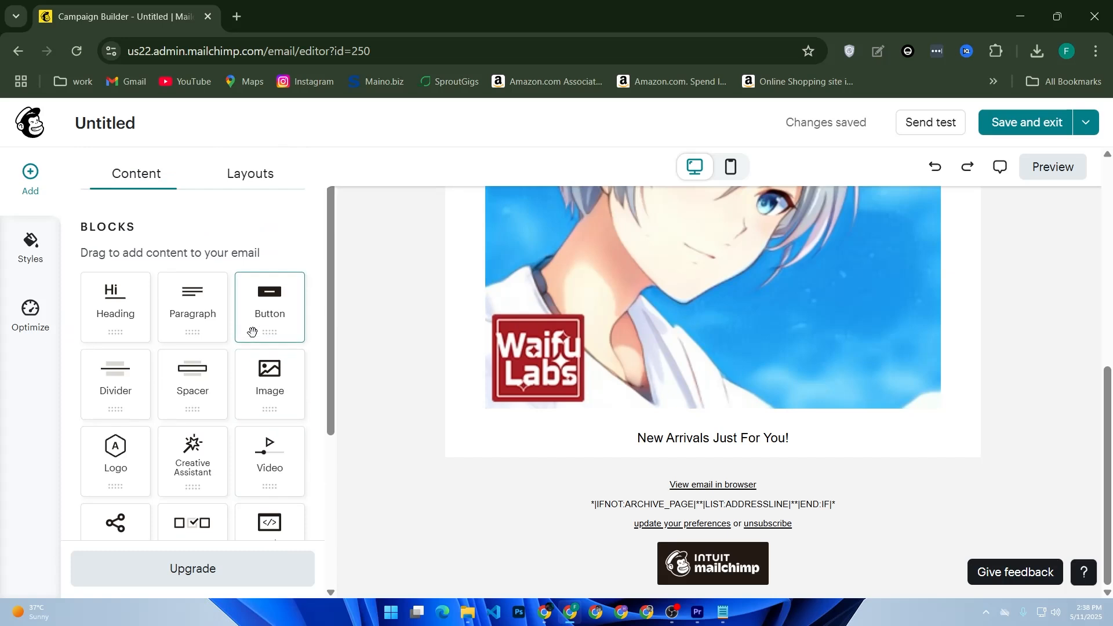
drag(265, 306, 685, 468)
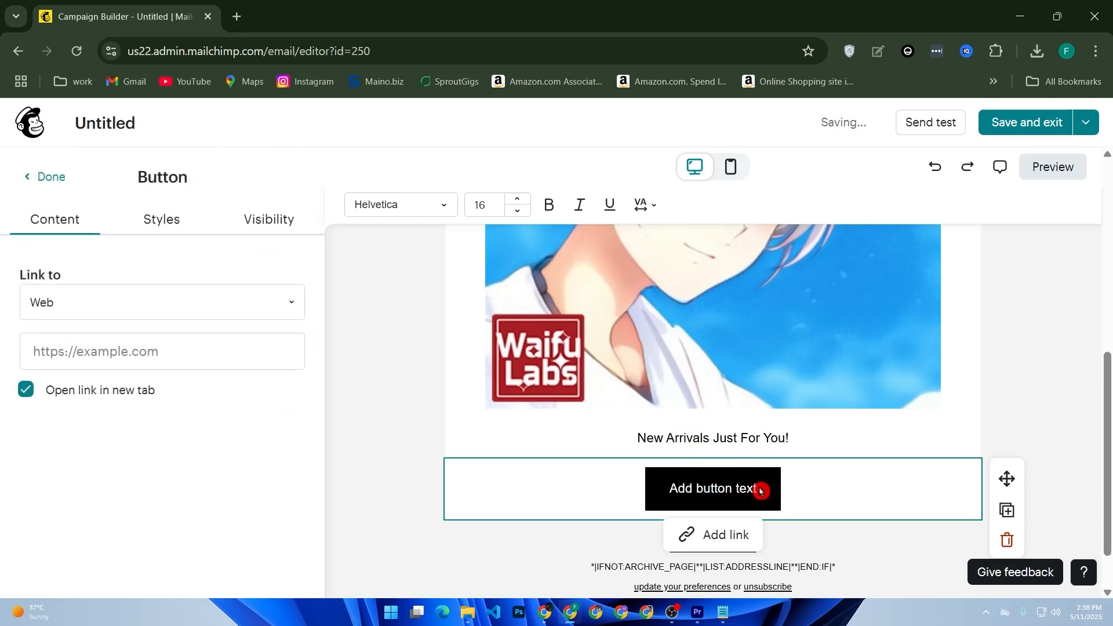
Replace the new button's placeholder text with "Read More".
drag(759, 490, 665, 492)
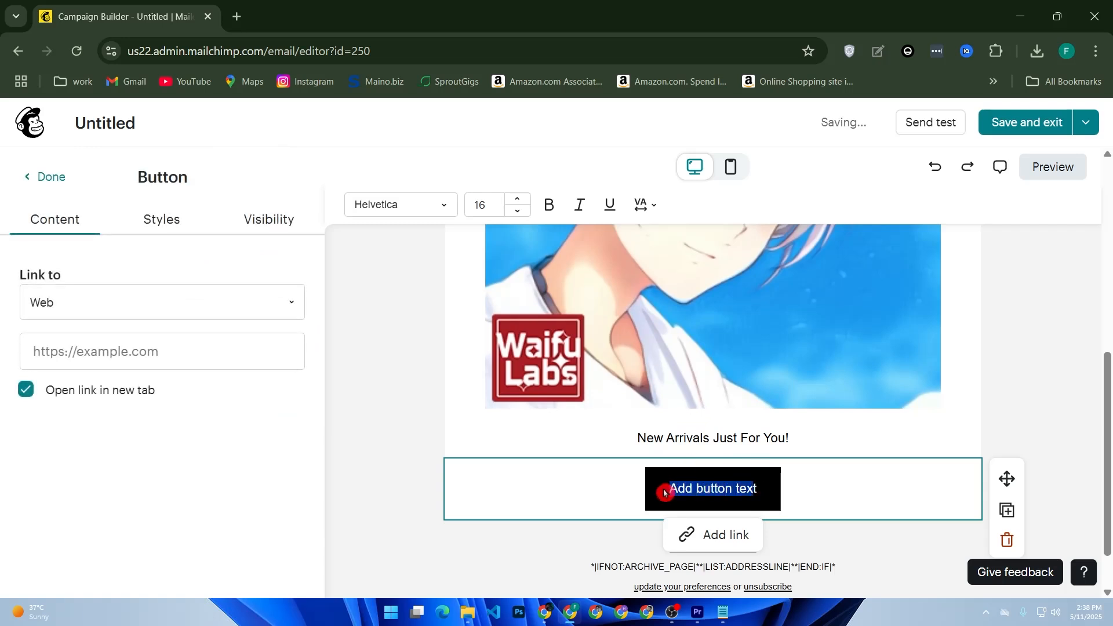
key(BackSpace)
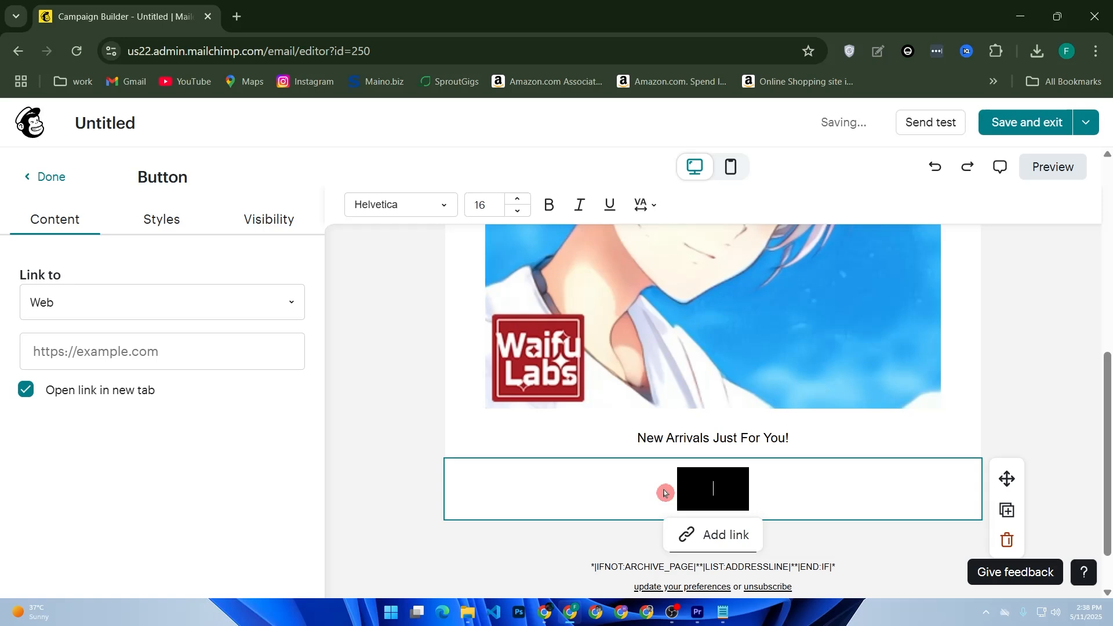
text(Read More)
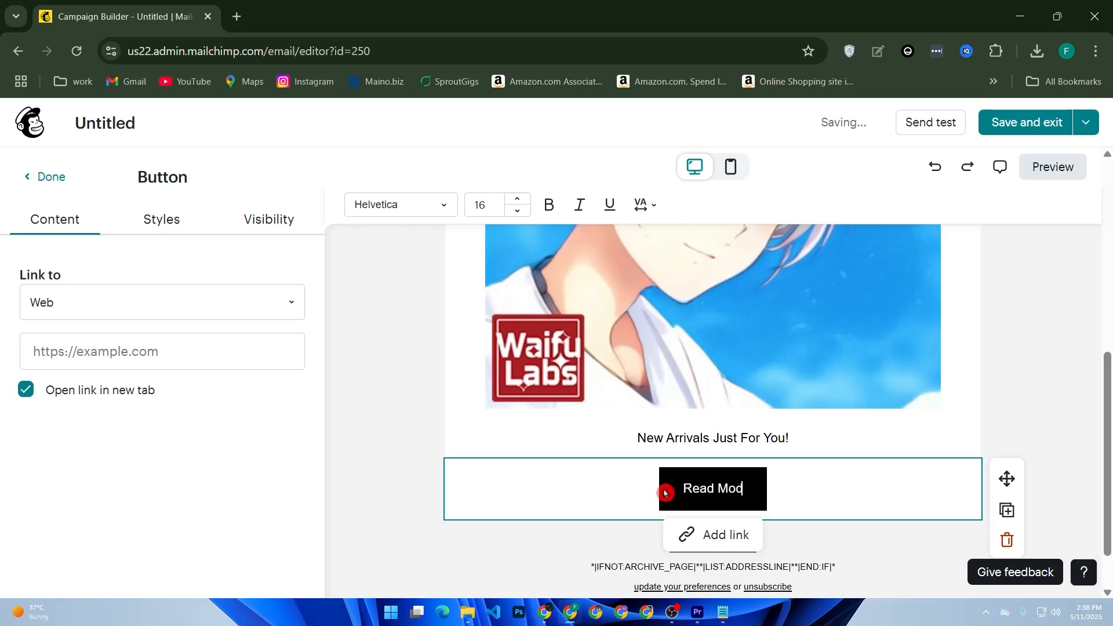
Examine the link types available for the Read More button and close its link options without adding a link.
click(718, 534)
click(760, 453)
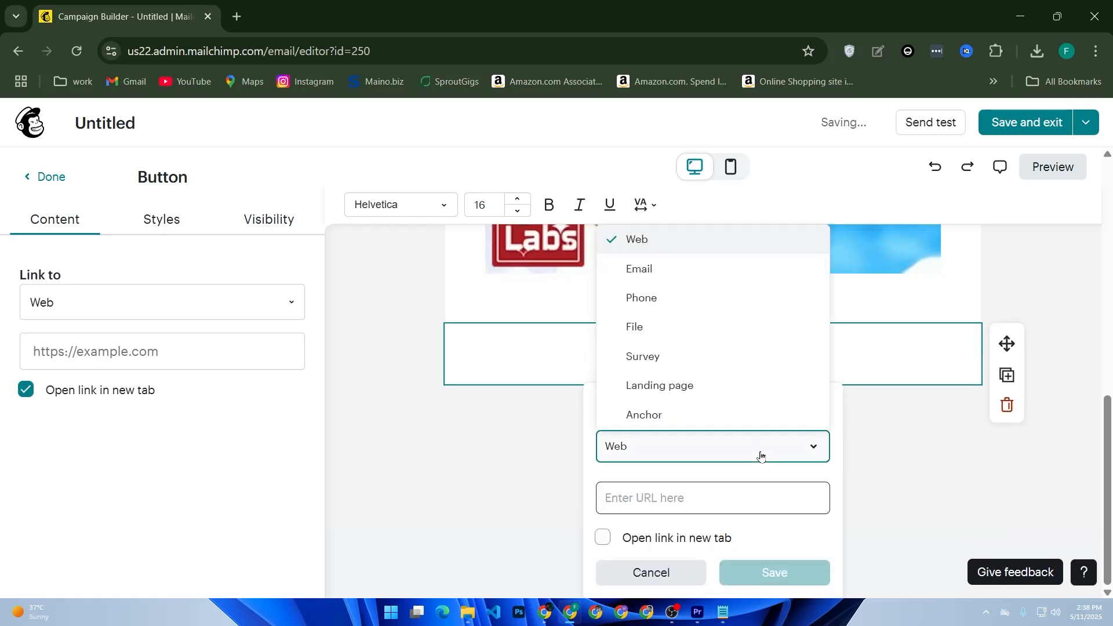
click(536, 413)
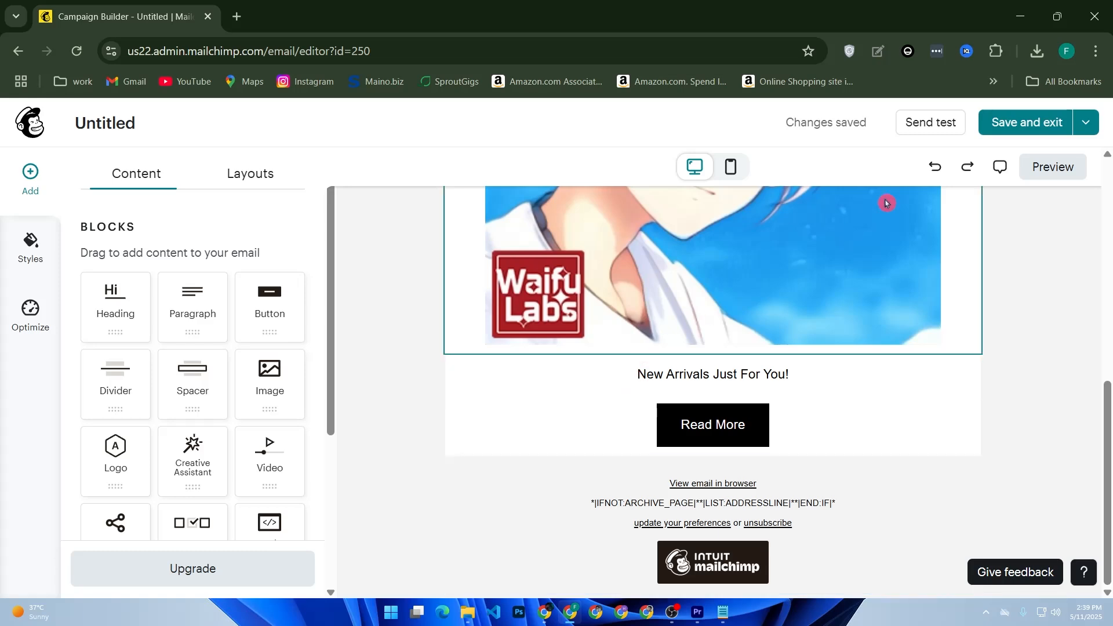
Preview the email, open the test email form and begin entering the recipient's email address.
click(1031, 171)
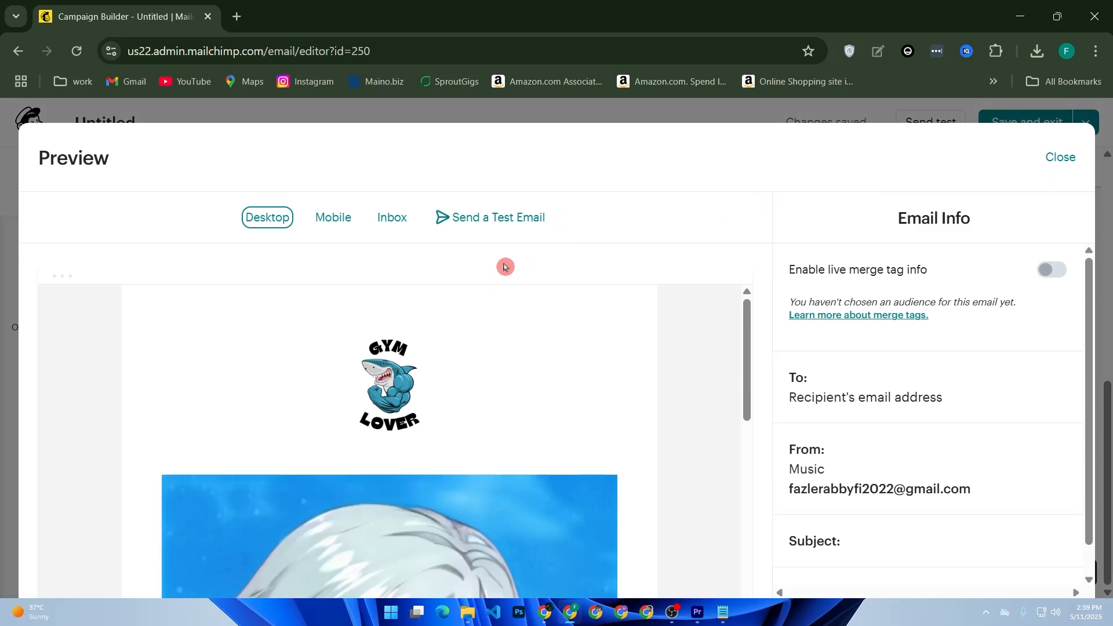
click(467, 219)
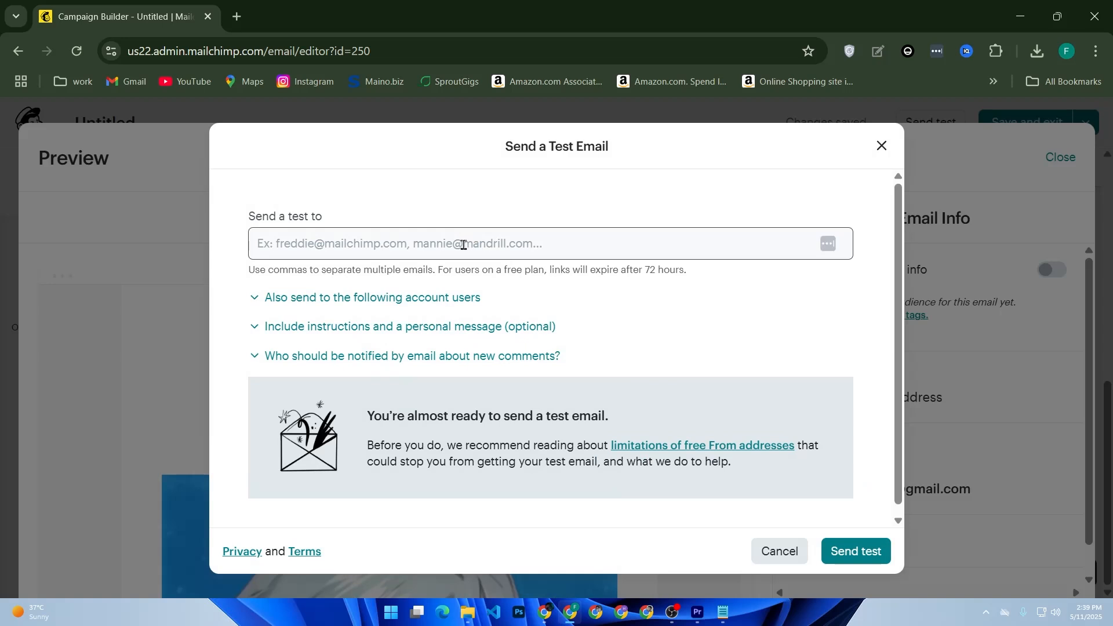
click(464, 245)
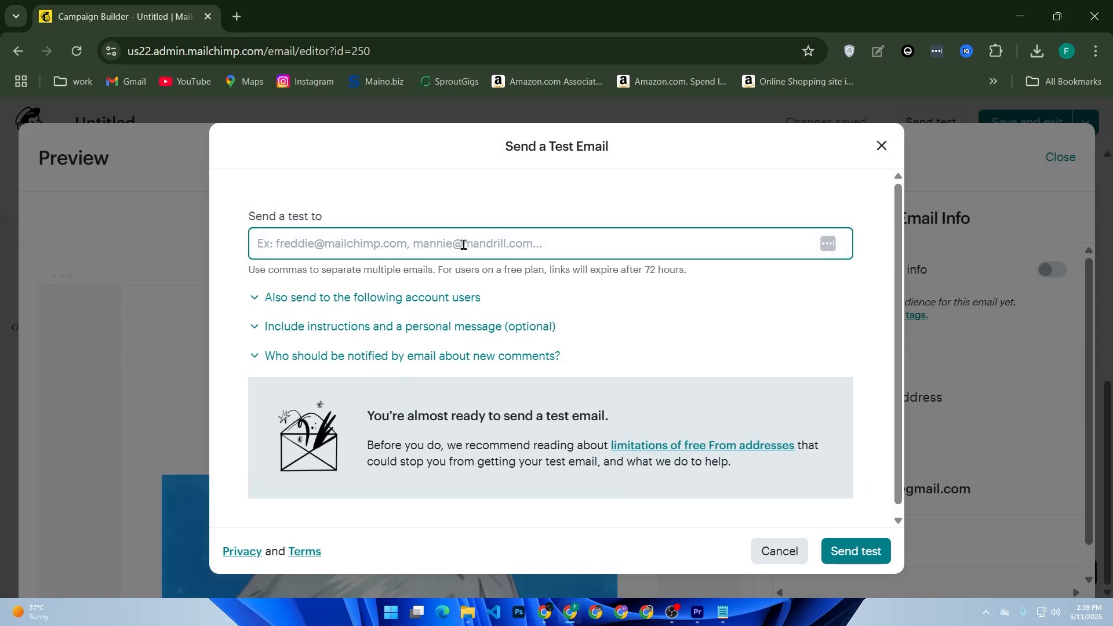
text(fazle)
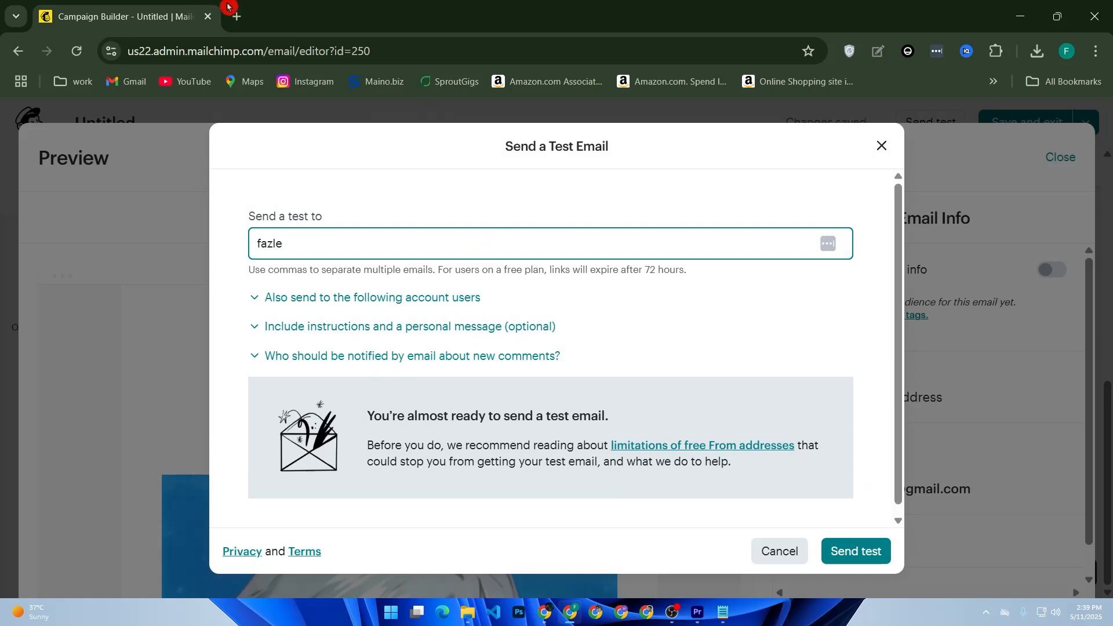
Open Gmail in a new browser tab and clear the partial recipient address from the test email form.
click(235, 15)
right_click(116, 83)
click(214, 114)
click(405, 17)
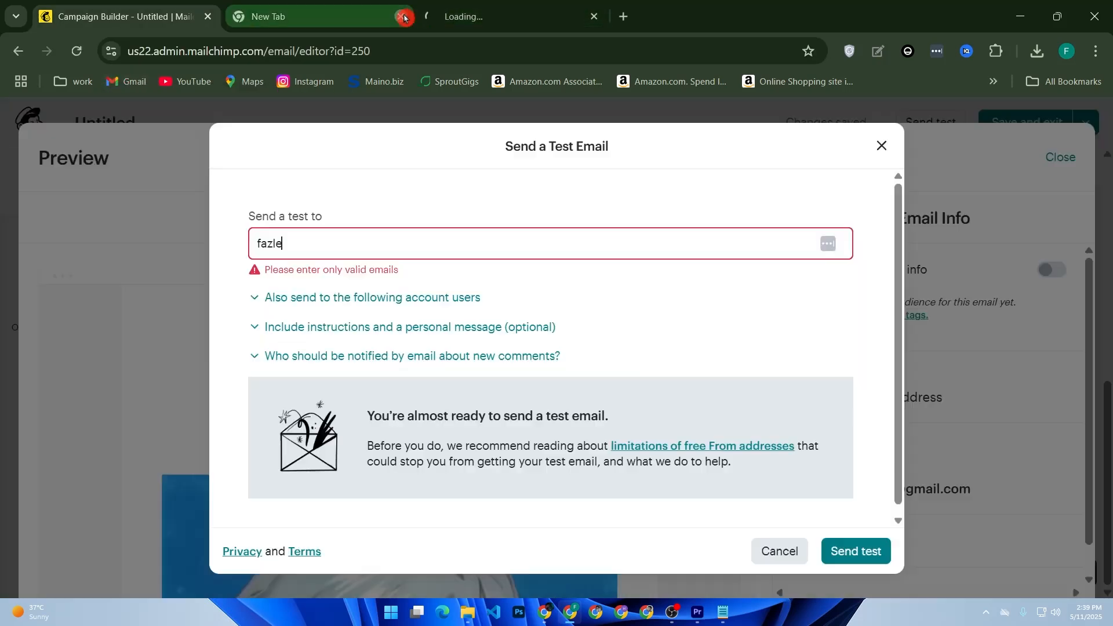
drag(445, 238, 241, 236)
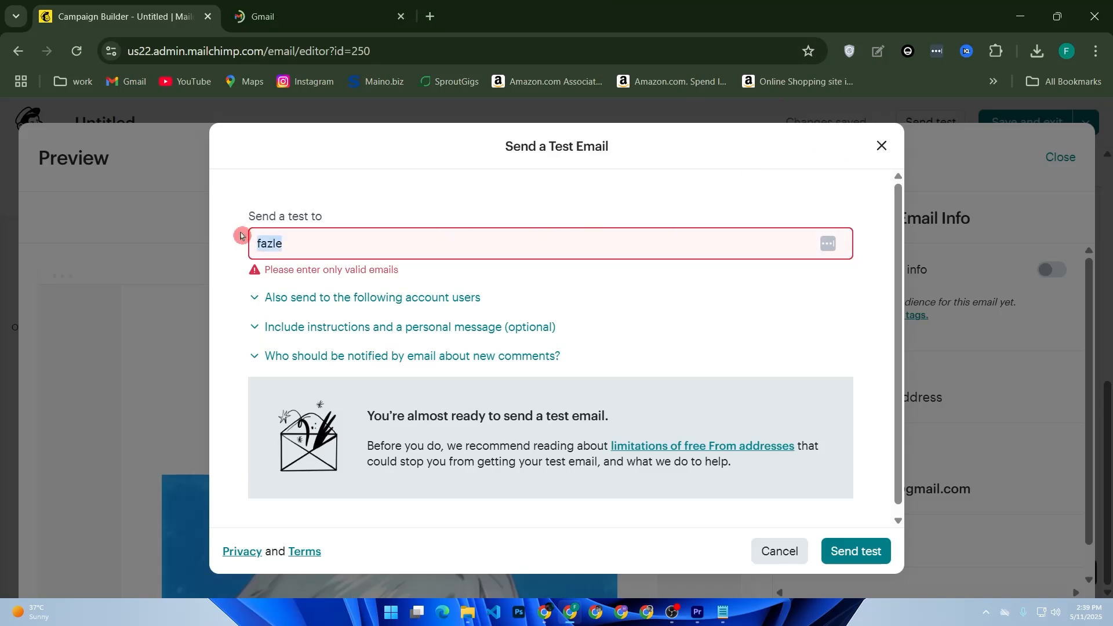
key(BackSpace)
Copy the account's email address from Gmail into the test email's recipient field and send the test.
click(301, 16)
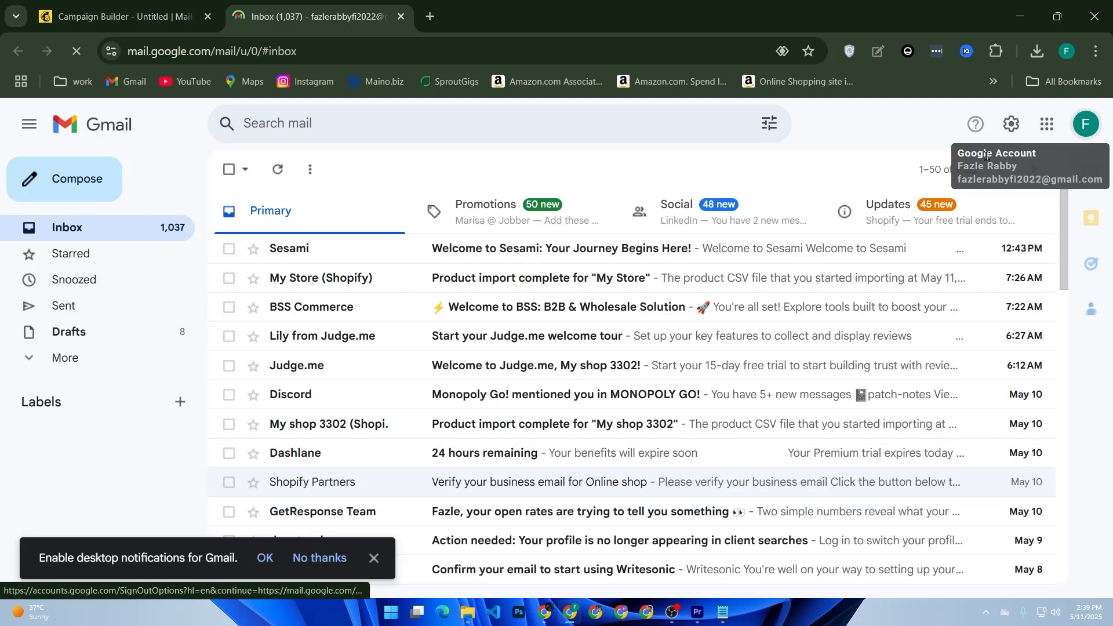
click(1086, 124)
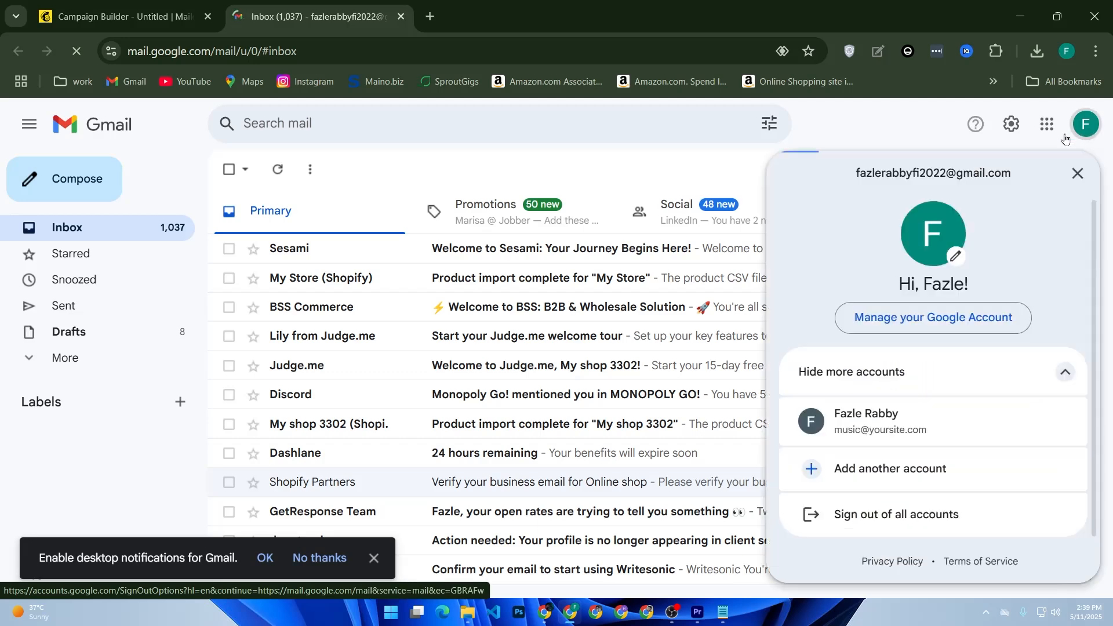
triple_click(931, 166)
key(ctrl+c)
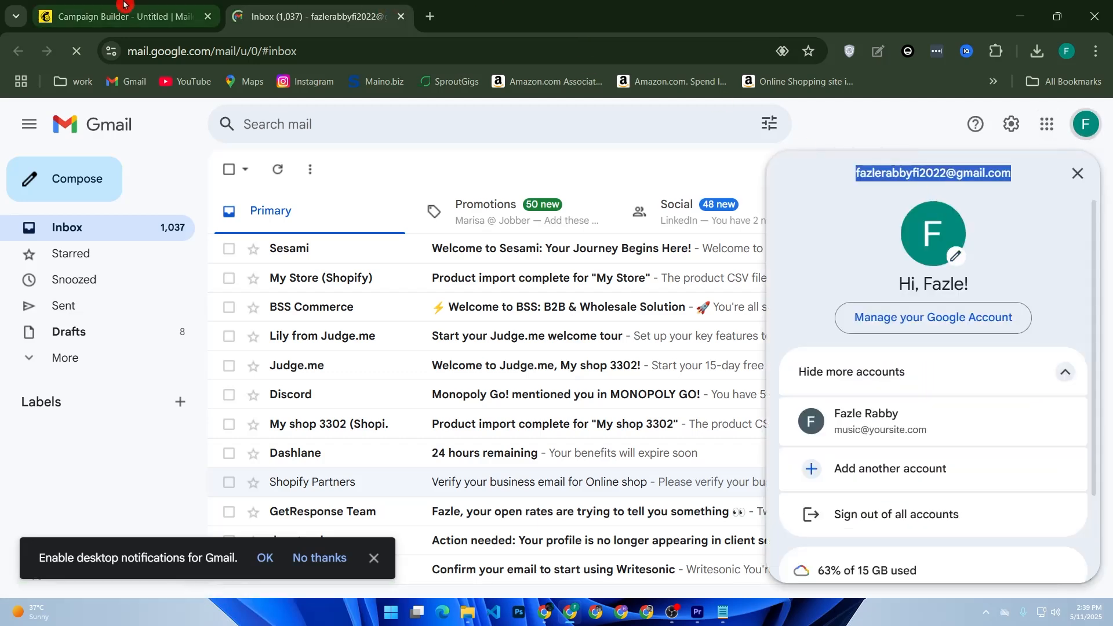
click(124, 6)
click(288, 244)
key(ctrl+v)
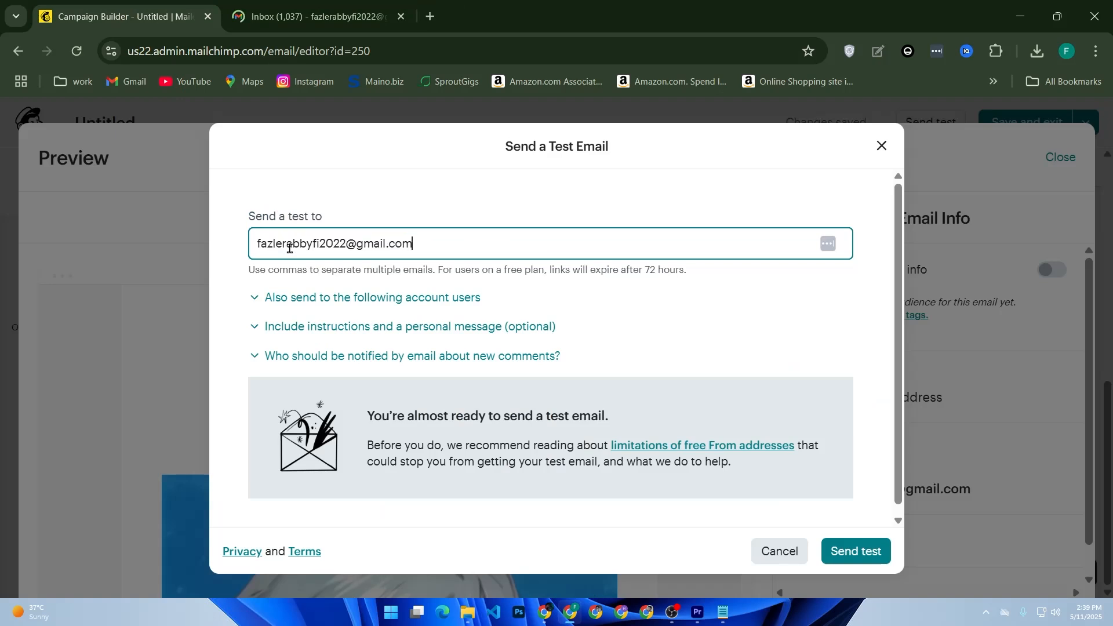
click(858, 554)
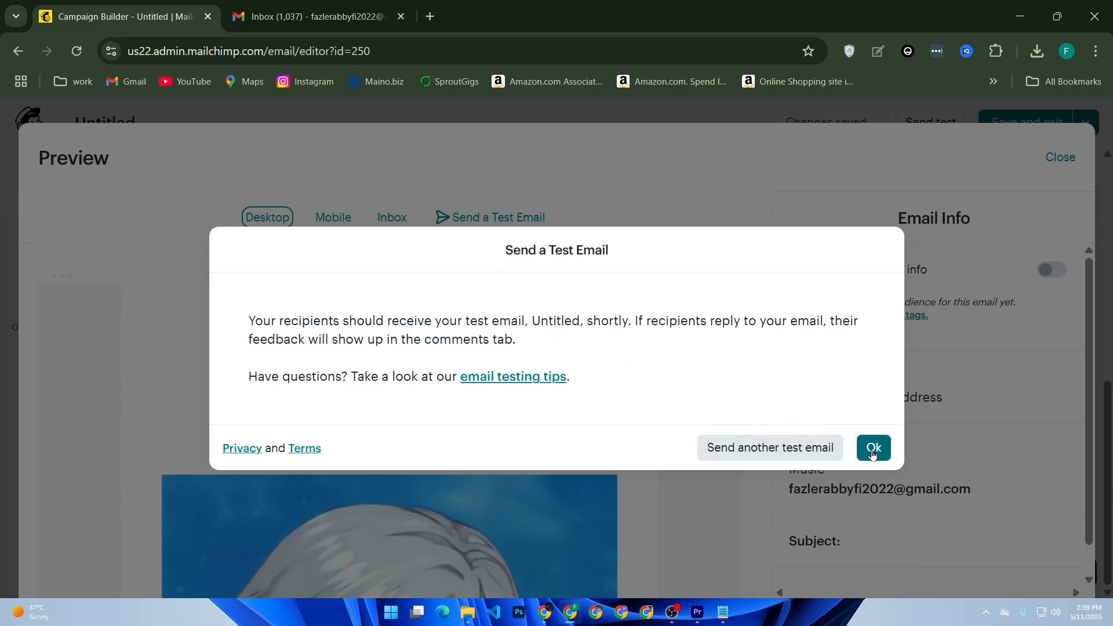
click(873, 452)
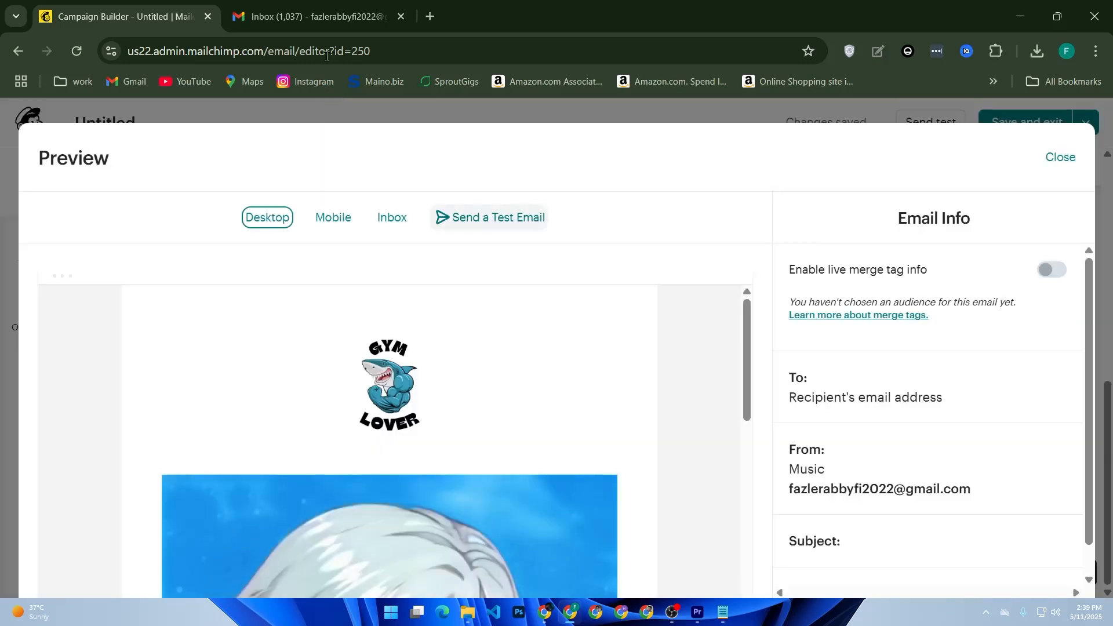
Switch to Gmail and refresh the inbox to check for the test email, and close the email preview back in Mailchimp.
click(313, 4)
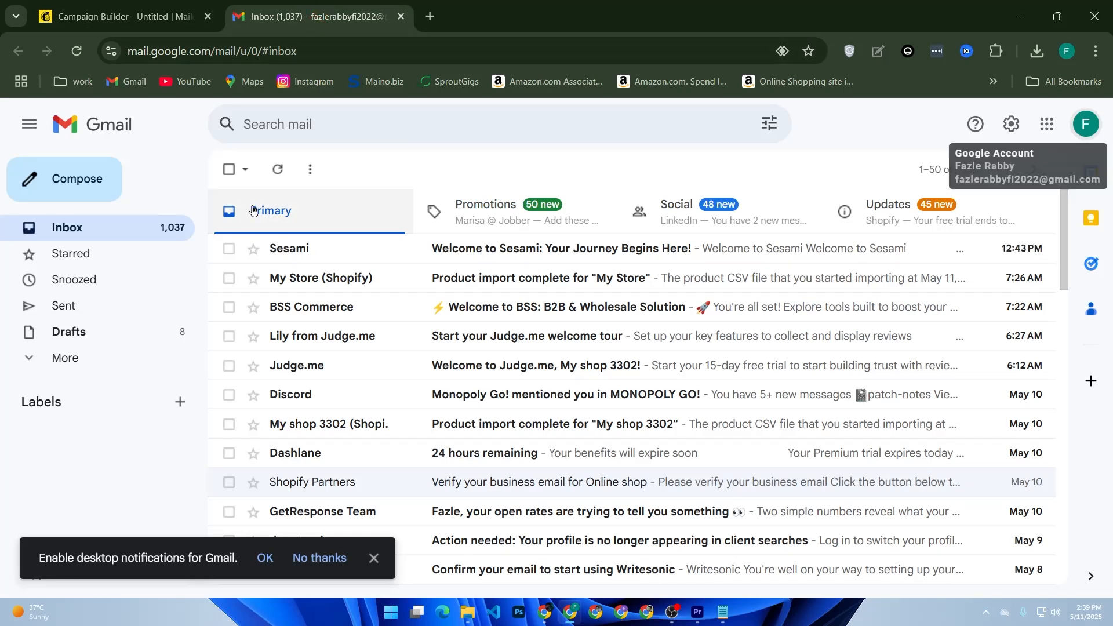
click(276, 173)
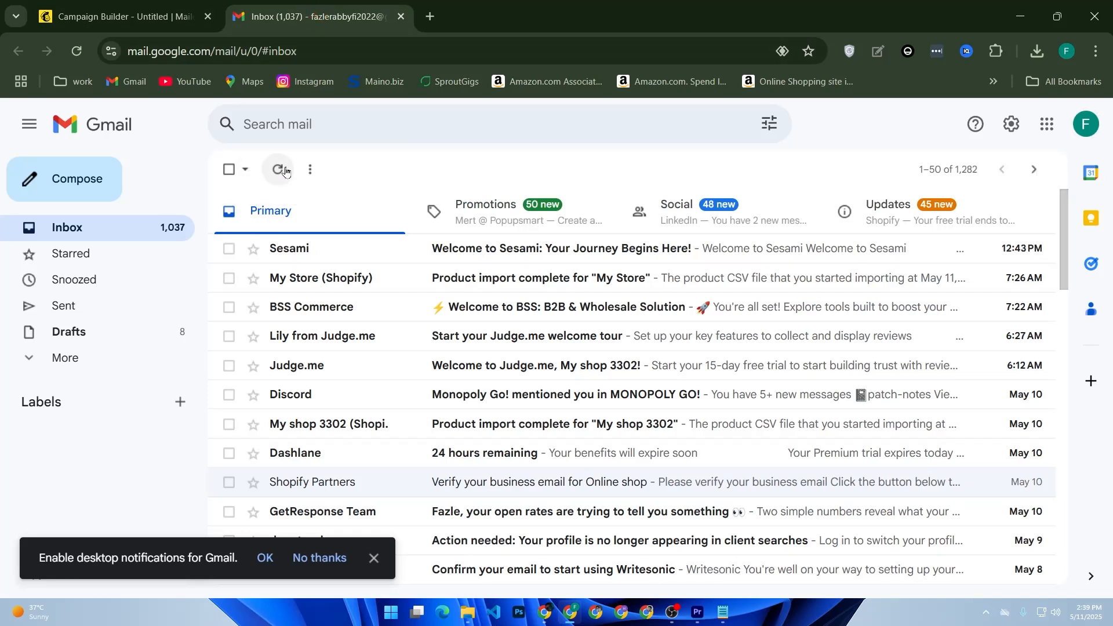
click(284, 172)
click(284, 173)
click(96, 14)
click(1061, 158)
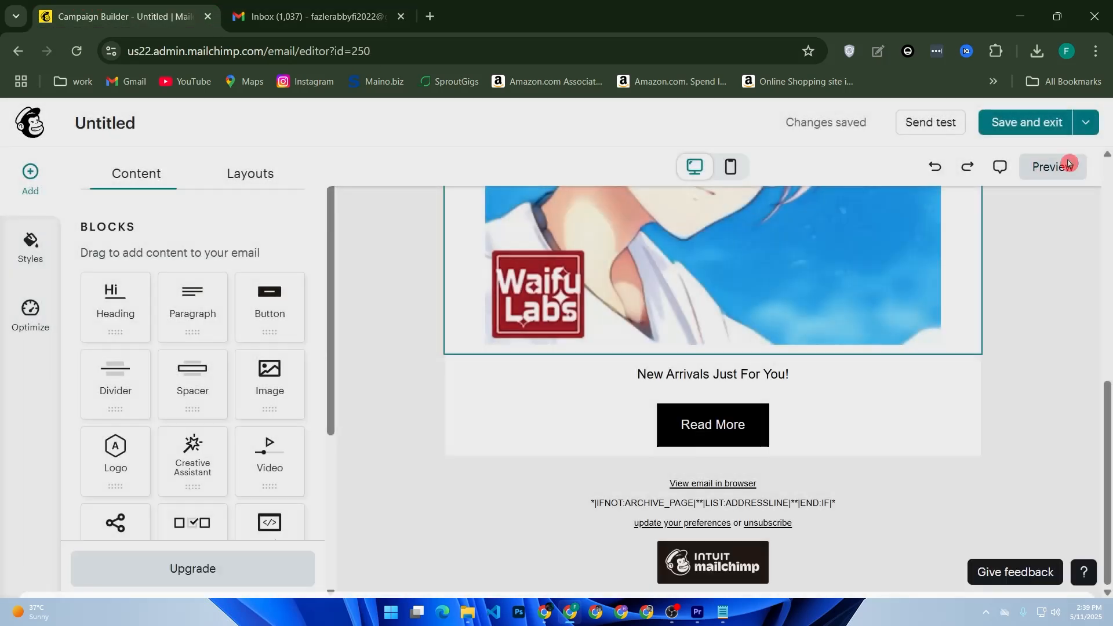